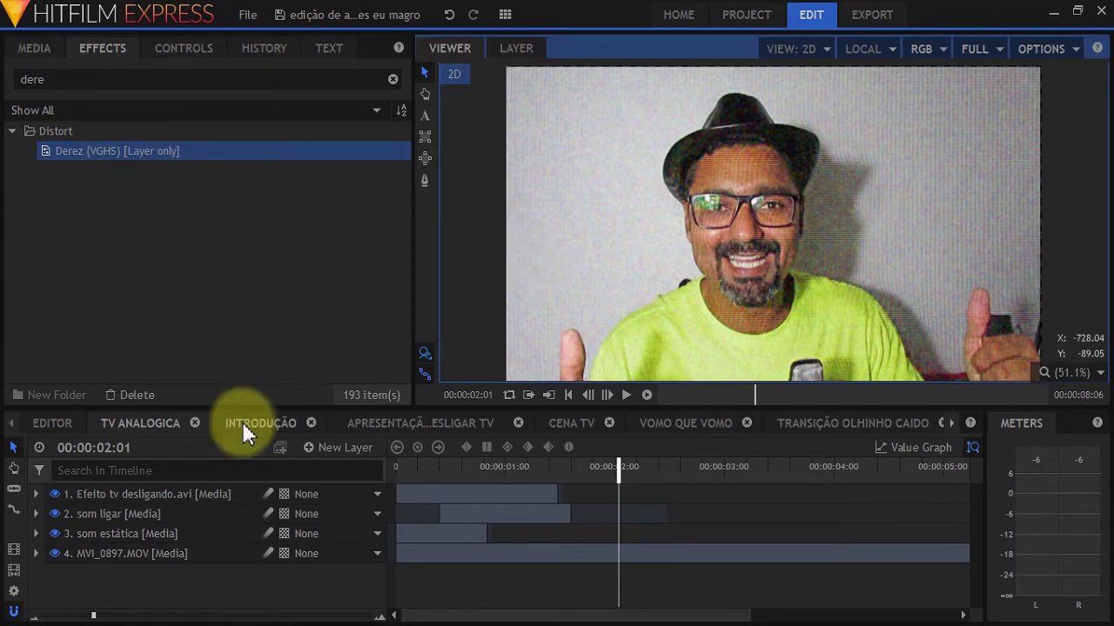
Step: Examine the Waves, Grain and Derez (VGHS) effects on the finished video layer and their look in the picture
scroll(683, 293, up, 2)
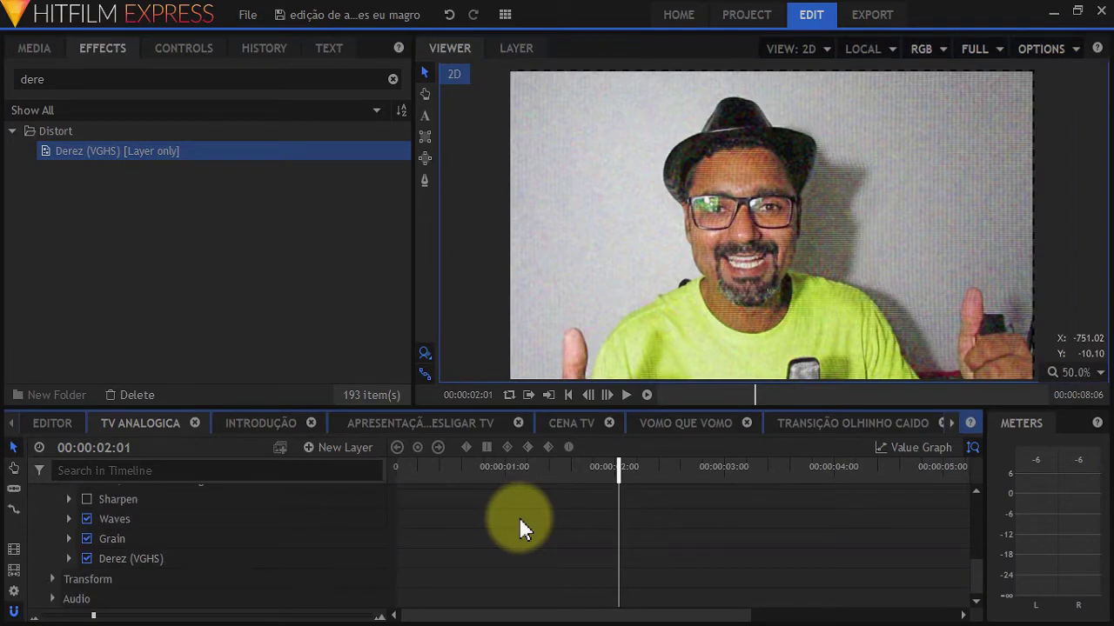
click(131, 519)
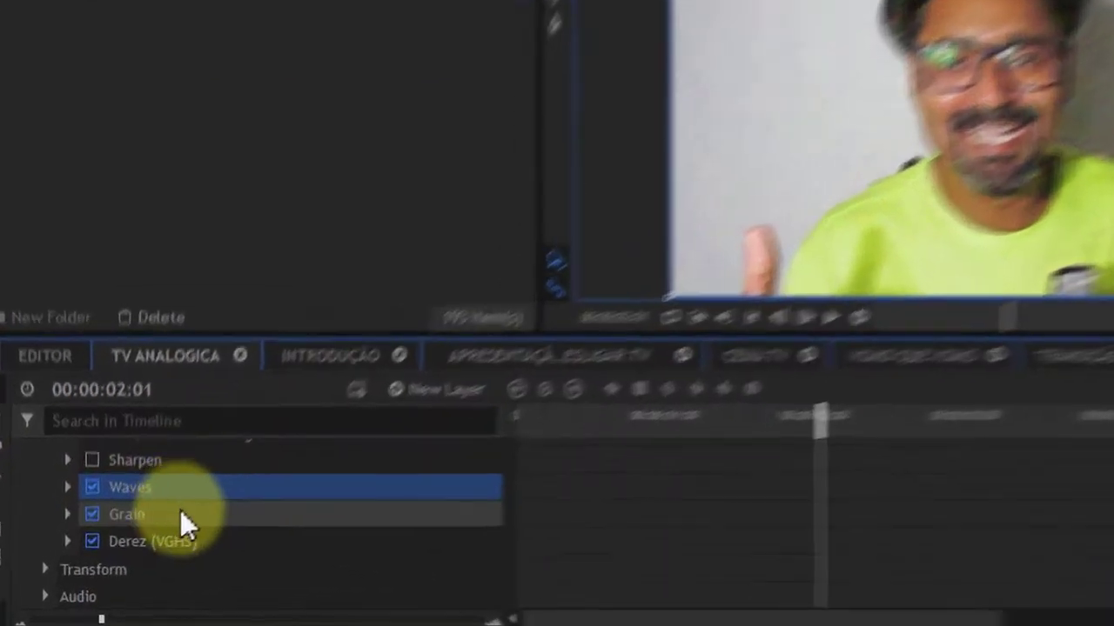
click(182, 514)
click(217, 540)
click(238, 487)
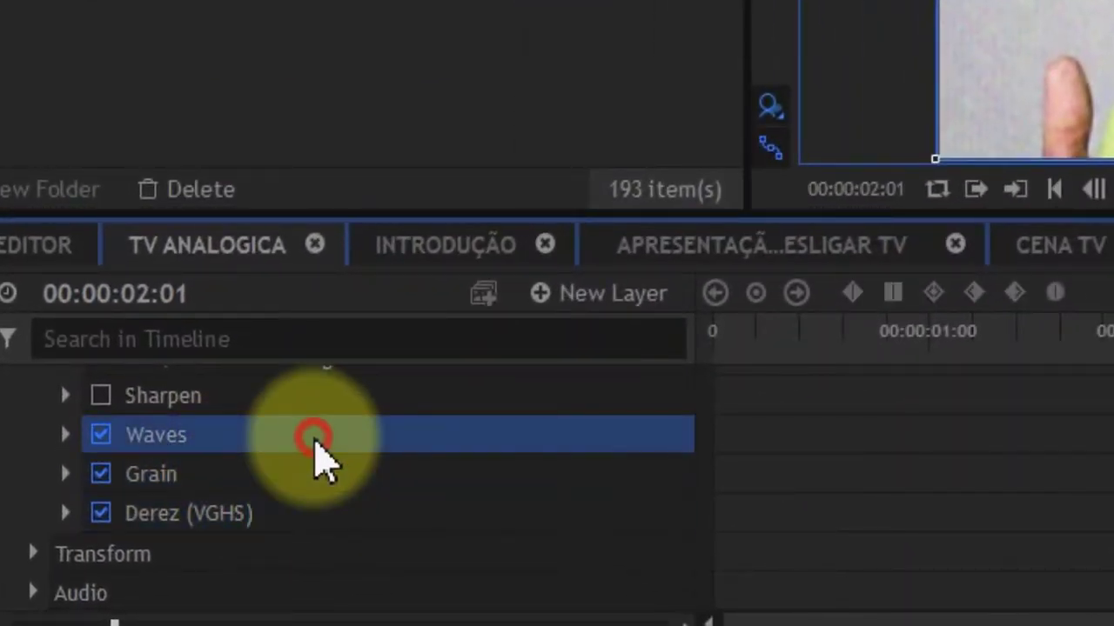
click(334, 474)
click(359, 522)
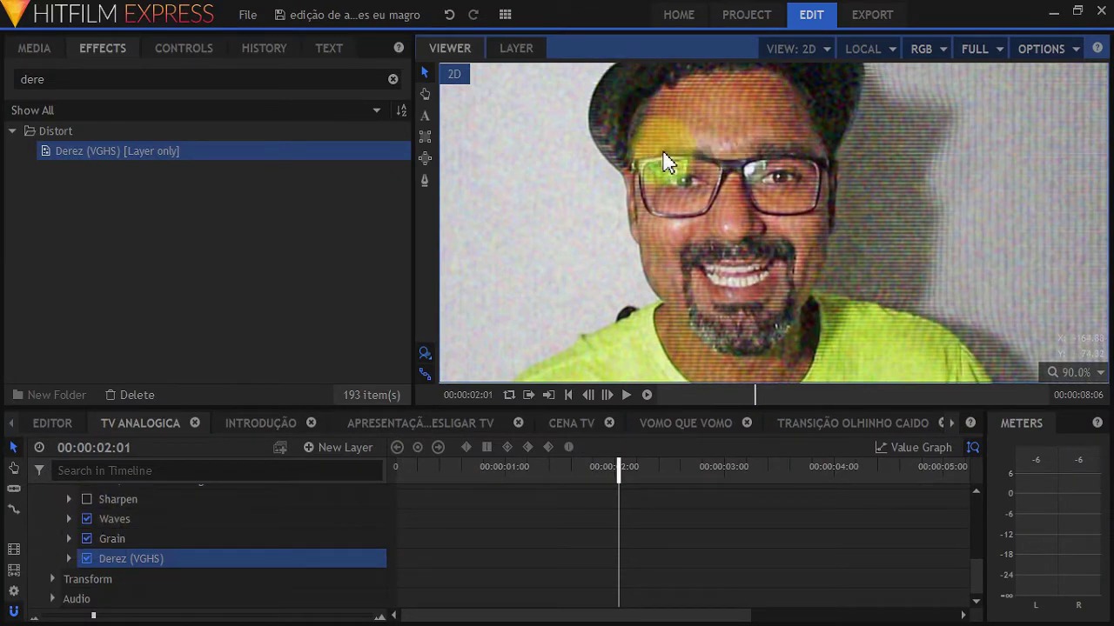
click(108, 541)
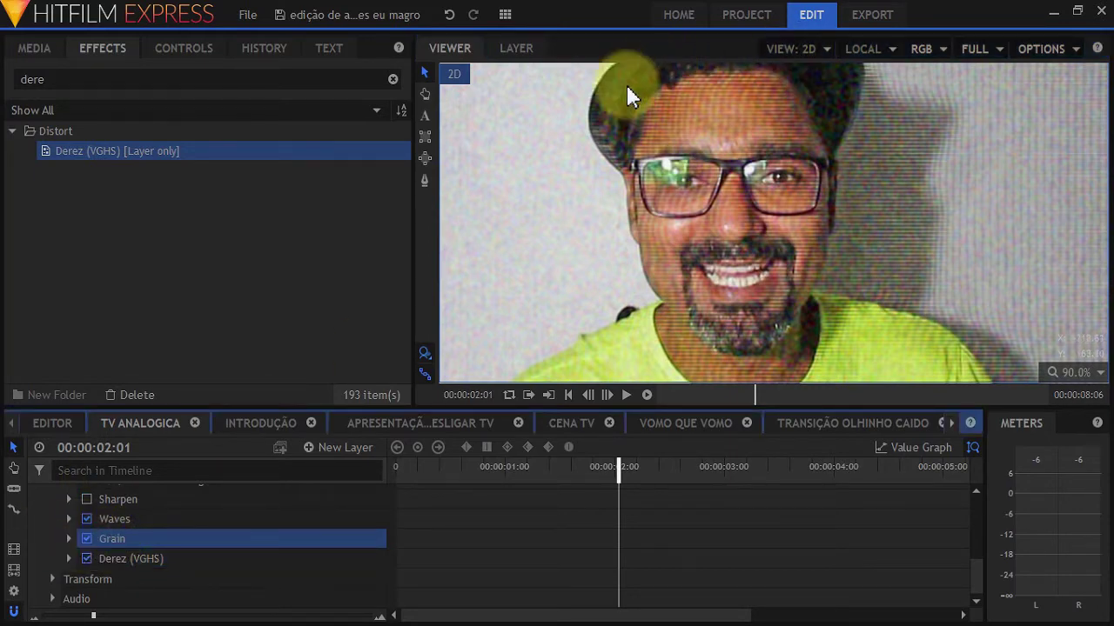
scroll(626, 87, up, 3)
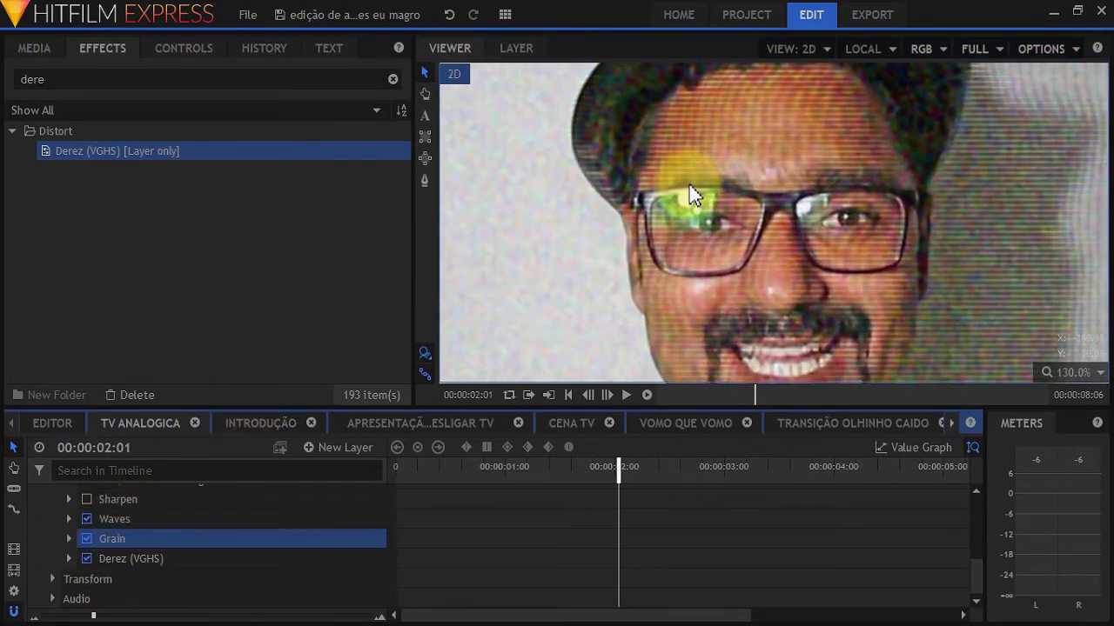
scroll(692, 193, down, 4)
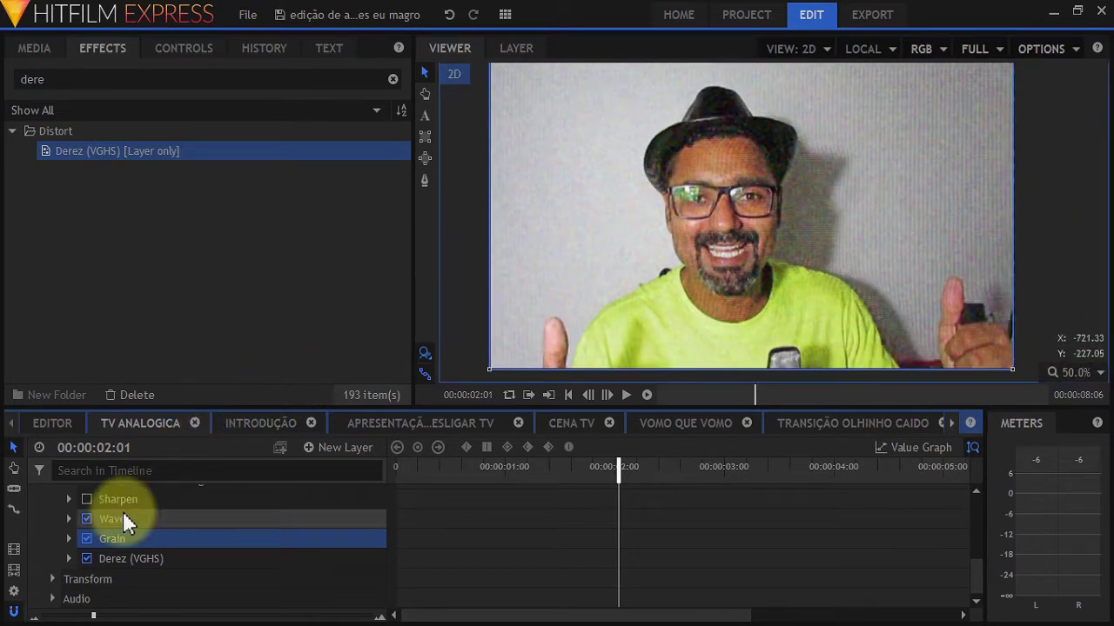
Step: Turn off the Grain effect on the finished layer and inspect the picture with only Waves and Derez (VGHS)
click(86, 539)
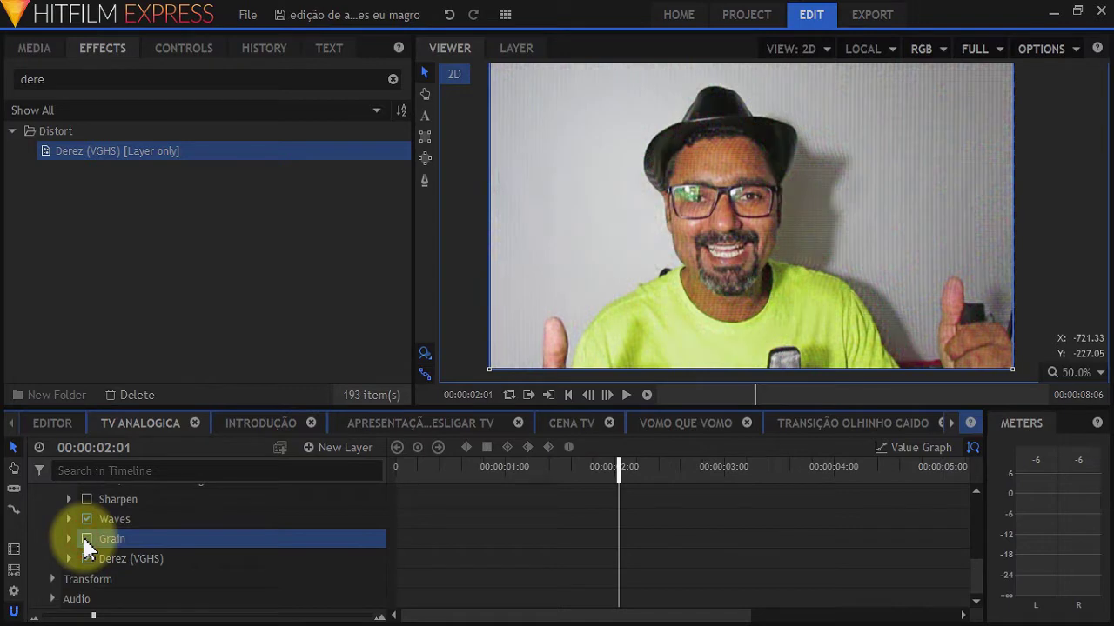
click(178, 558)
scroll(733, 232, up, 2)
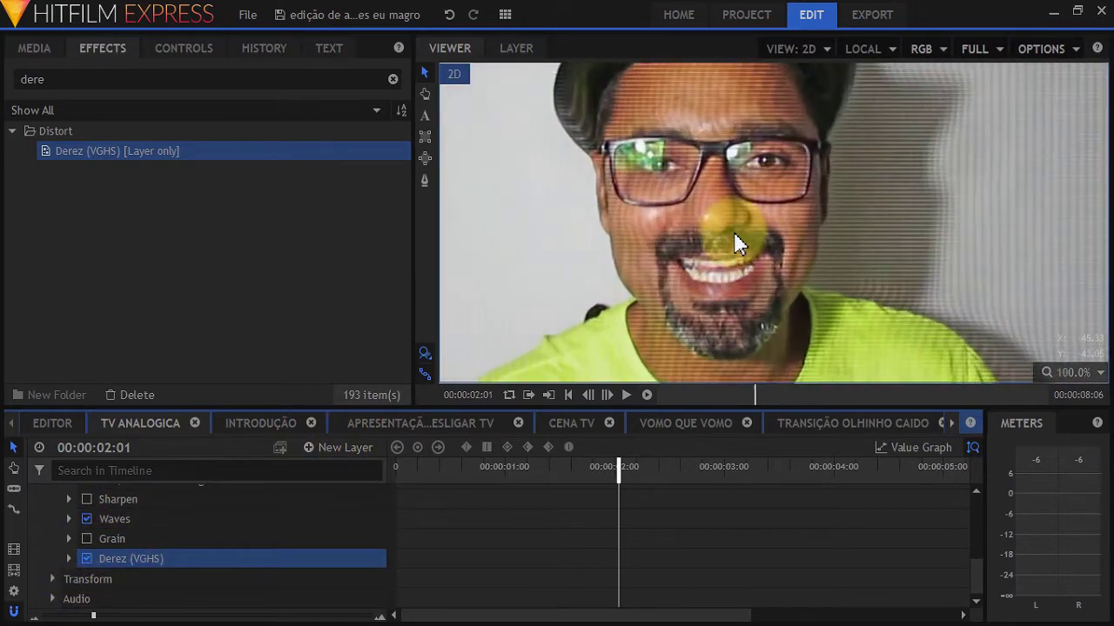
scroll(684, 208, down, 1)
scroll(700, 204, down, 1)
scroll(748, 200, up, 1)
scroll(861, 205, up, 2)
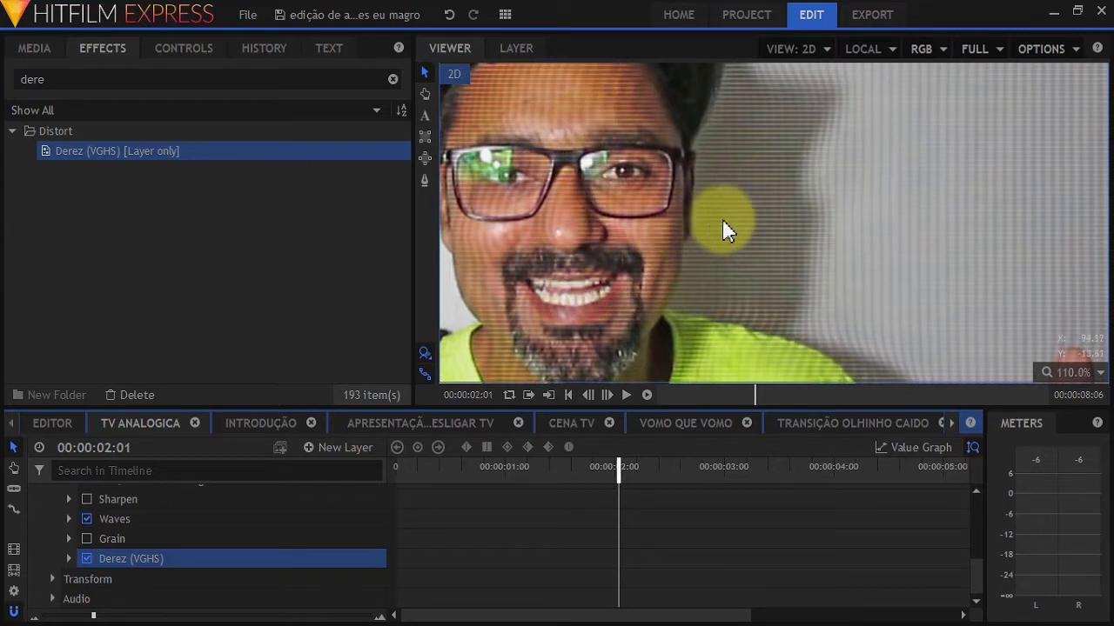
scroll(712, 215, down, 1)
scroll(712, 214, down, 1)
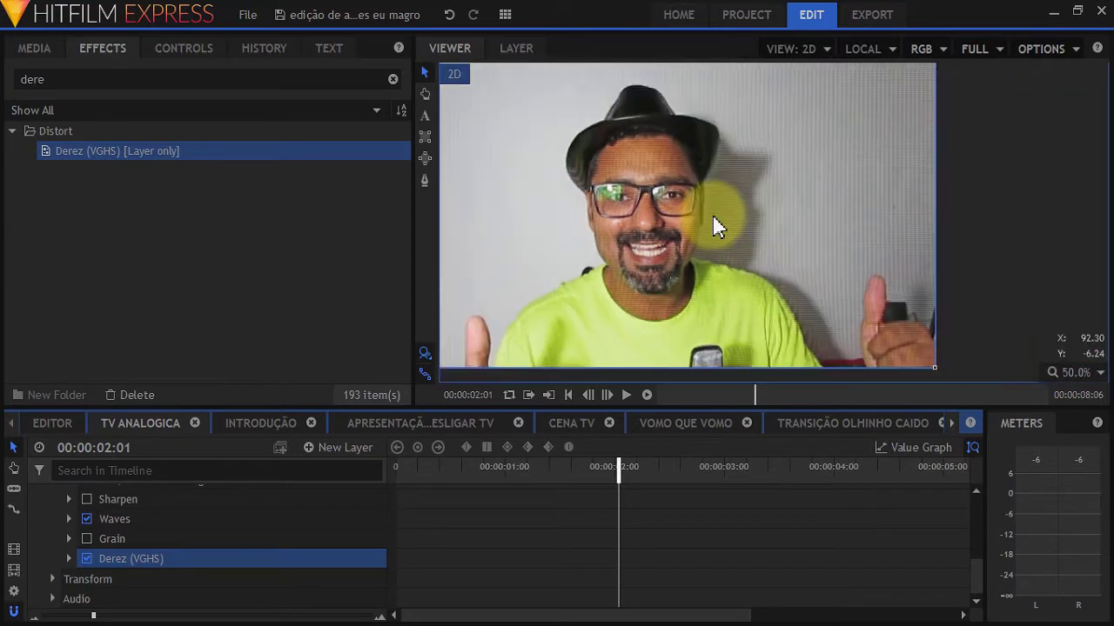
click(503, 173)
drag(519, 167, 540, 182)
scroll(541, 194, down, 1)
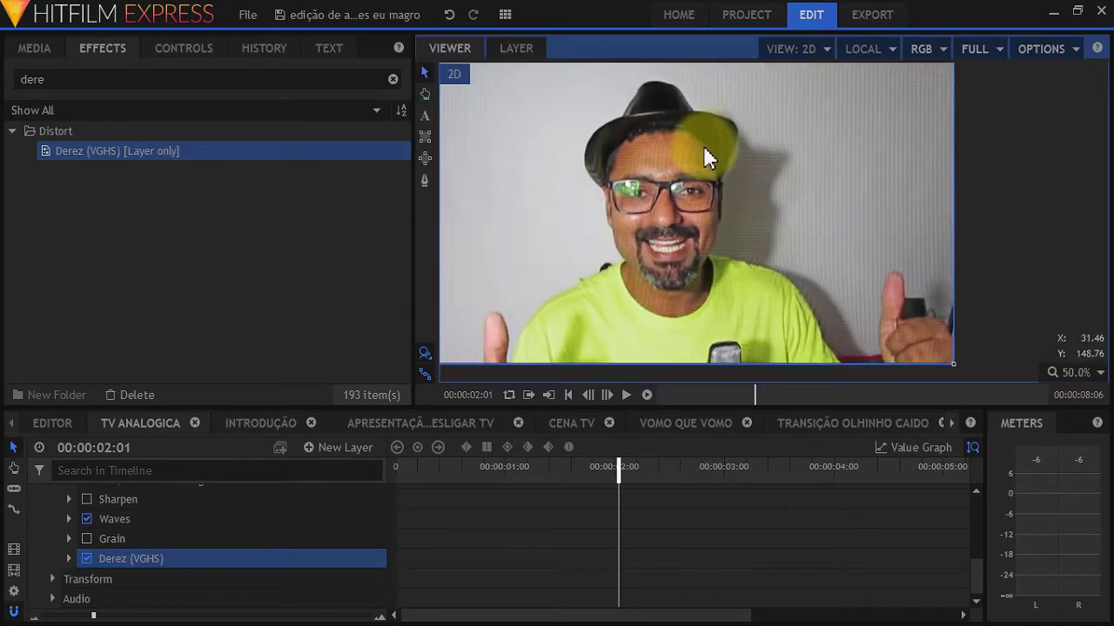
scroll(604, 242, up, 4)
scroll(658, 183, down, 3)
scroll(657, 183, down, 1)
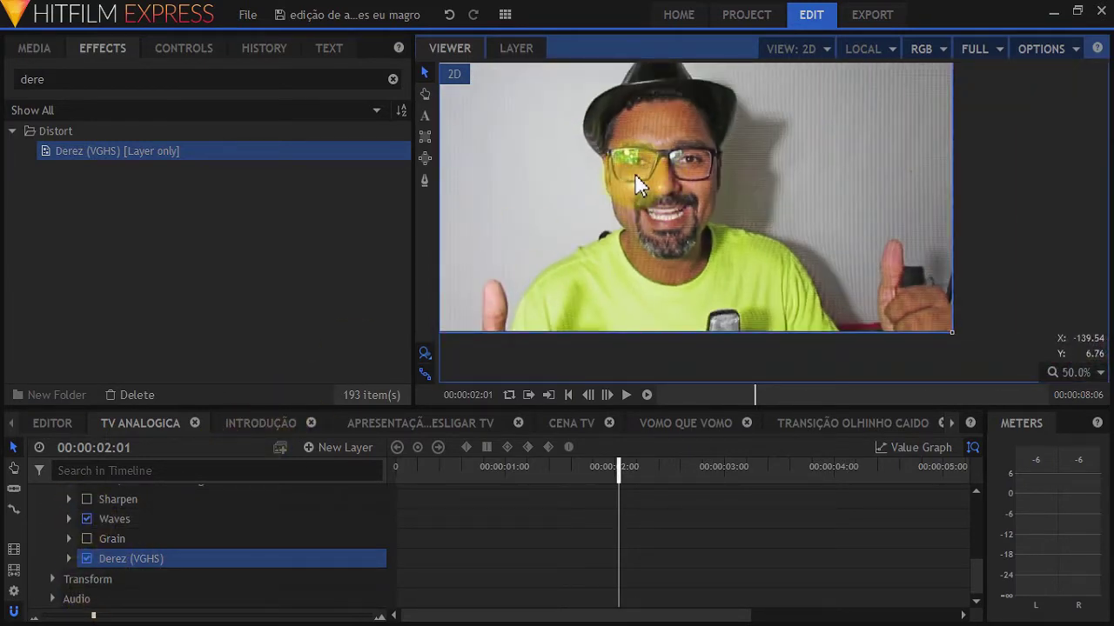
scroll(635, 173, up, 2)
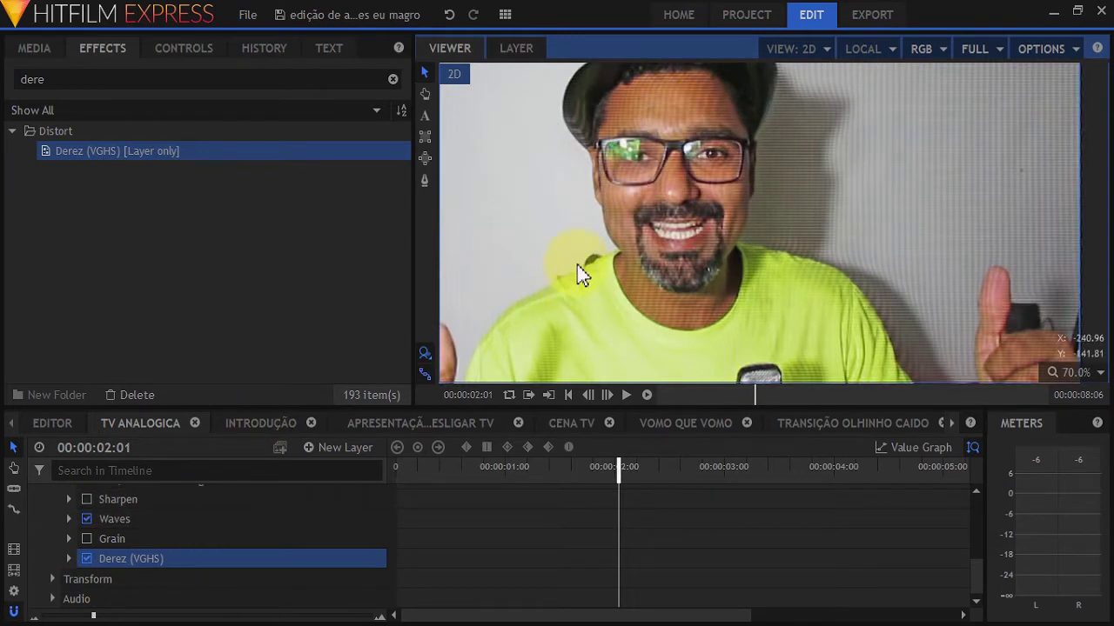
Step: Turn the Grain effect back on and inspect the picture with all three effects
click(87, 539)
scroll(712, 231, down, 3)
scroll(712, 231, up, 4)
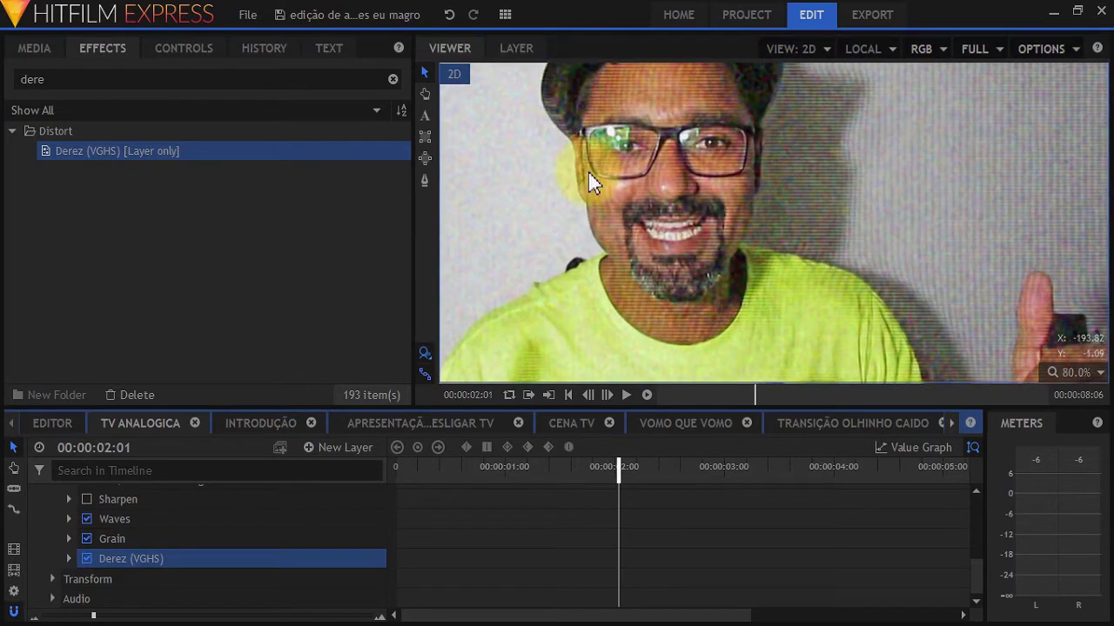
scroll(588, 172, down, 3)
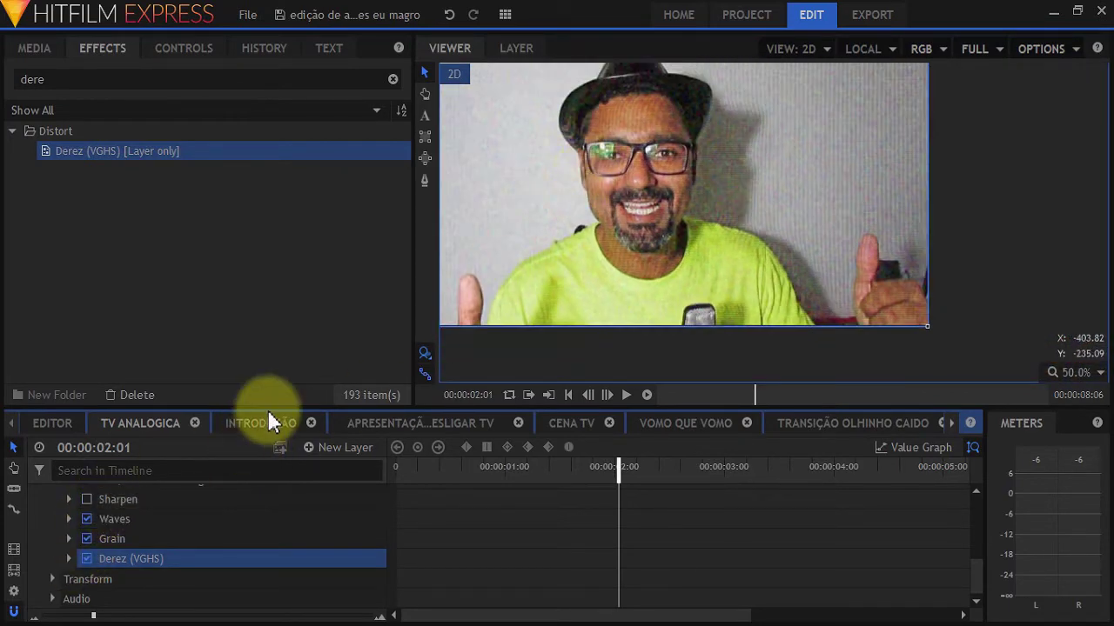
Step: Start a new composite shot in the project media and name it efeito TV tuto
click(35, 49)
click(146, 80)
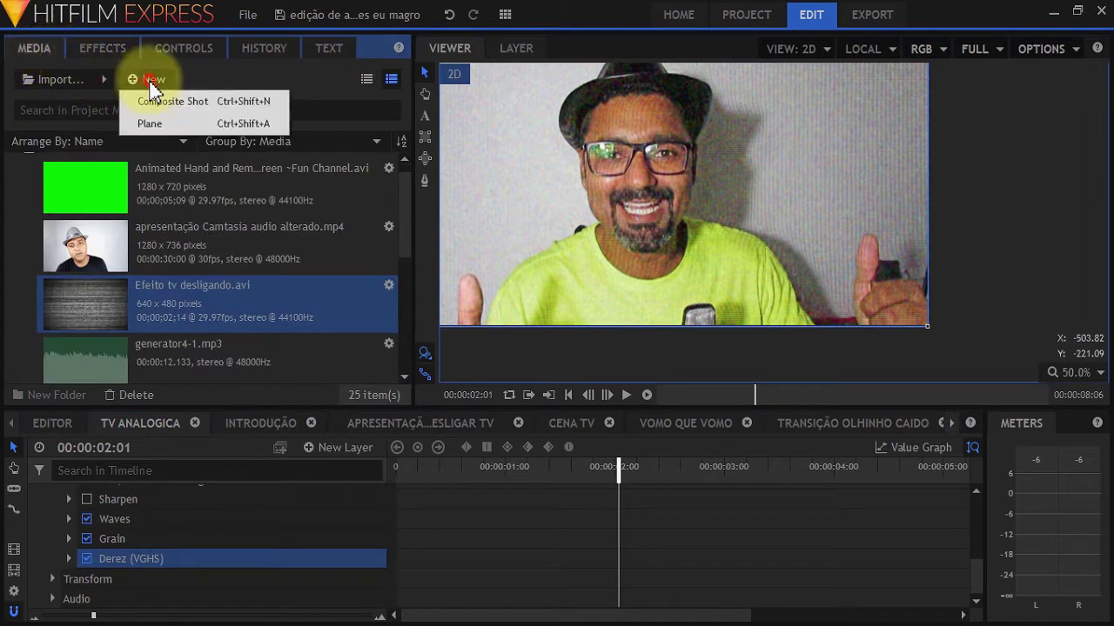
click(174, 101)
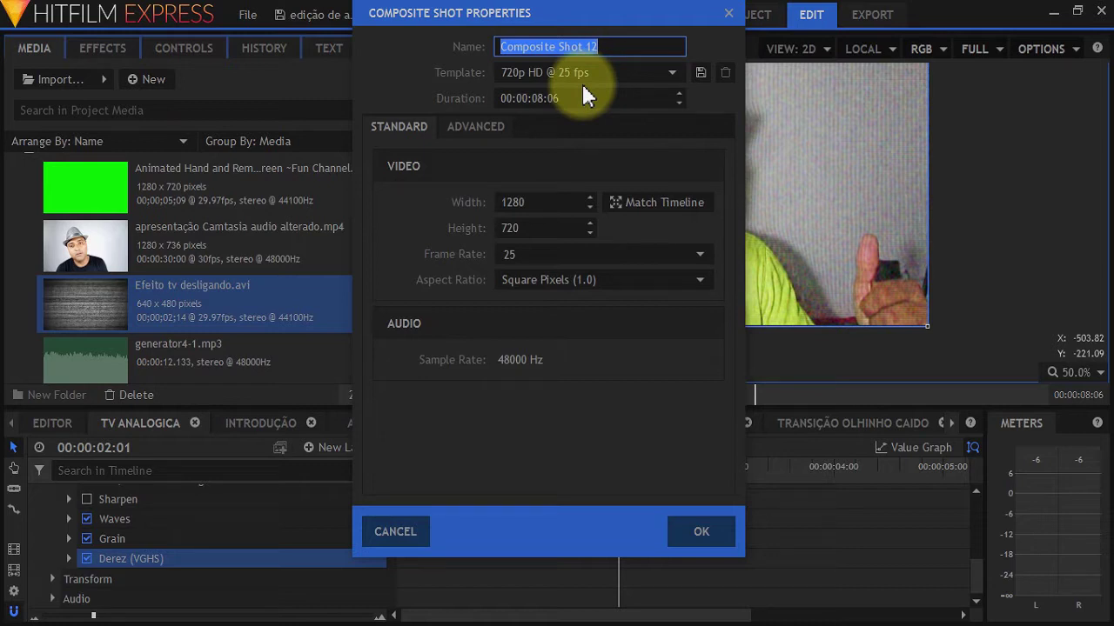
text(efetit)
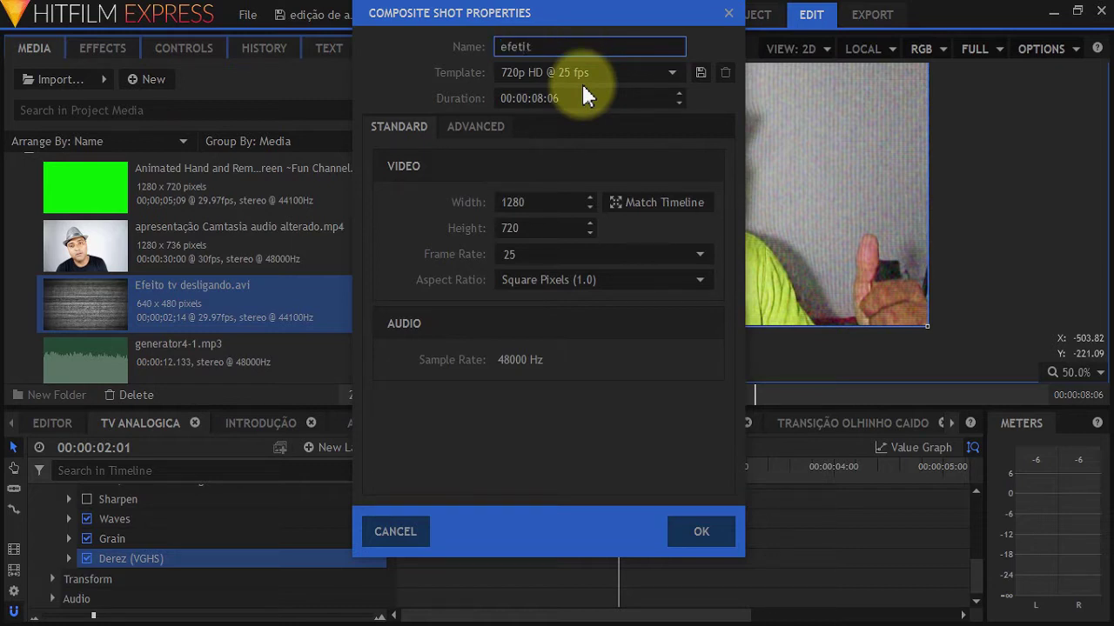
key(BackSpace)
key(BackSpace)
key(BackSpace)
text(ito TV tuto)
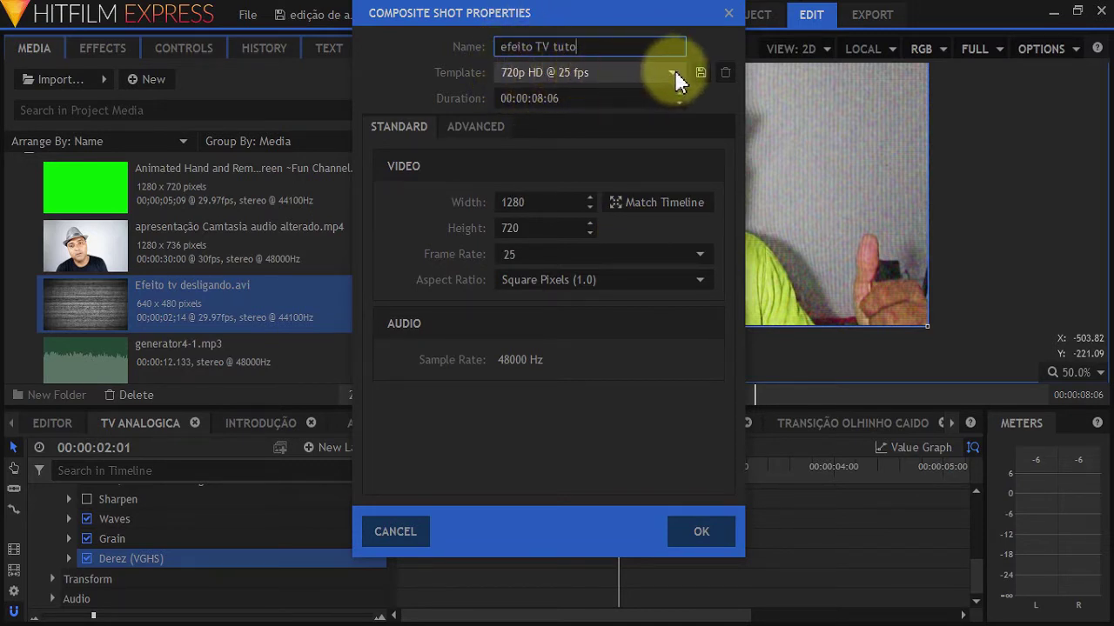
Step: Give the composite shot the 720p HD @ 25 fps template and create it
click(638, 69)
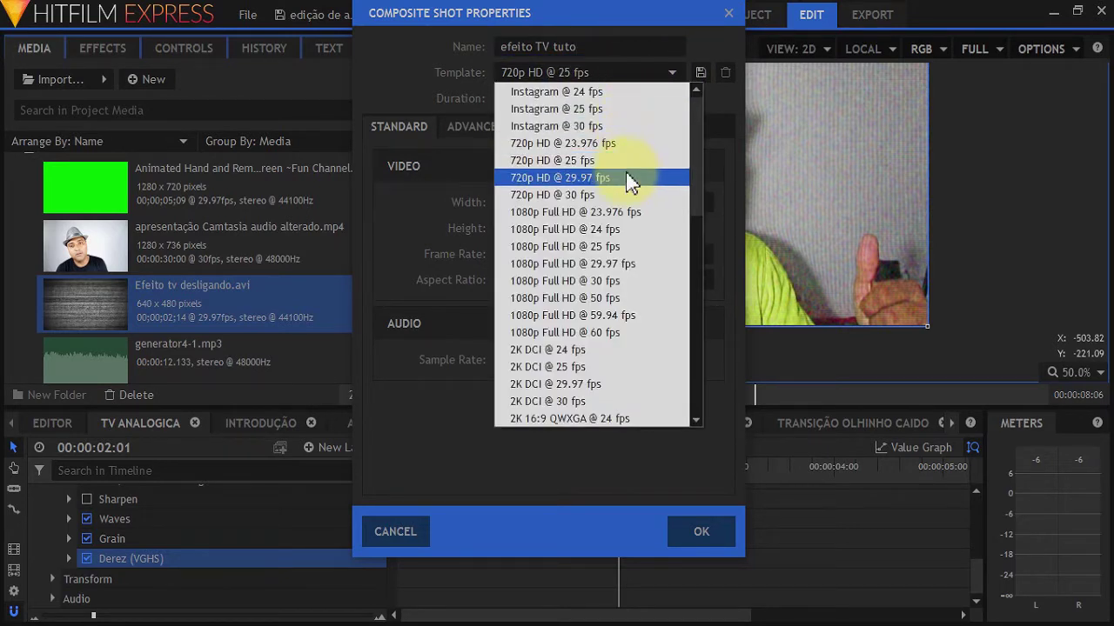
click(631, 105)
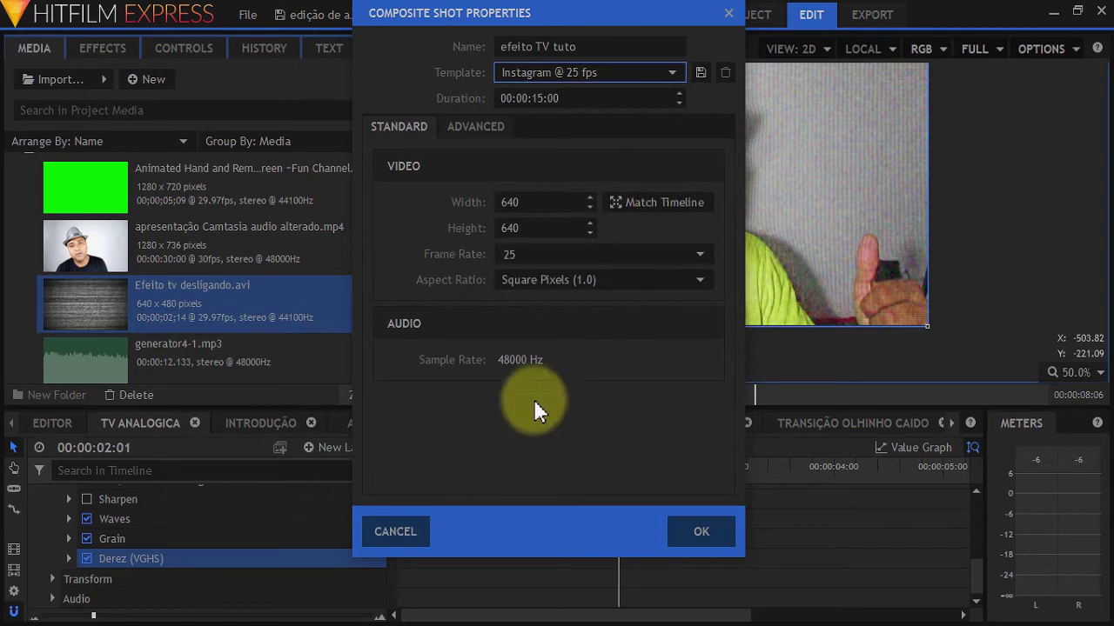
click(707, 531)
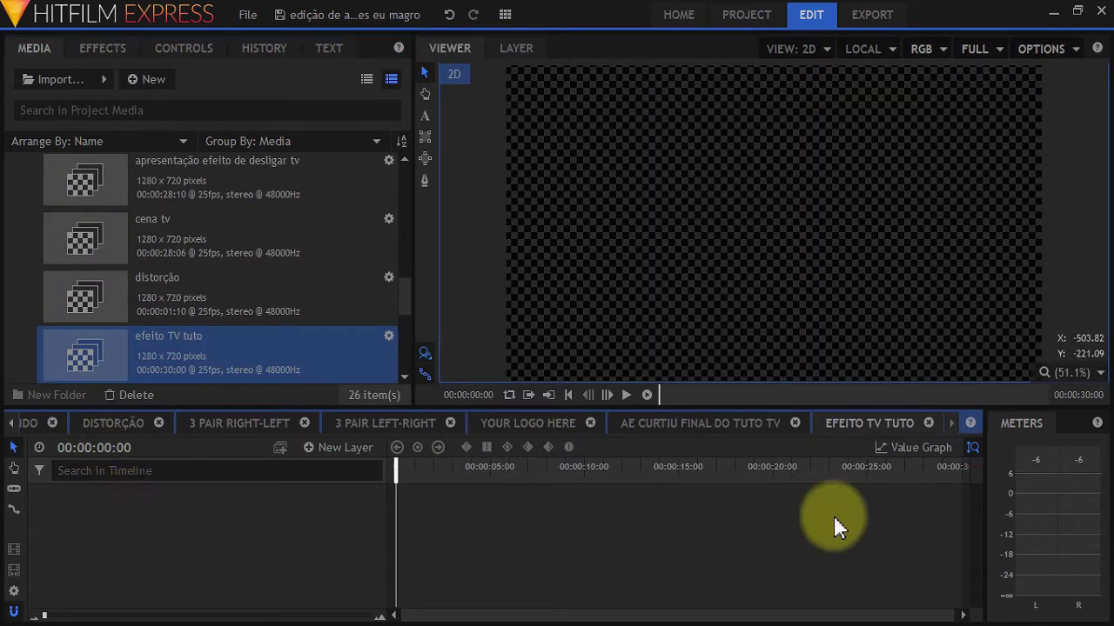
Step: Add the clip apresentação Camtasia audio alterado.mp4 to the efeito TV tuto timeline
click(870, 432)
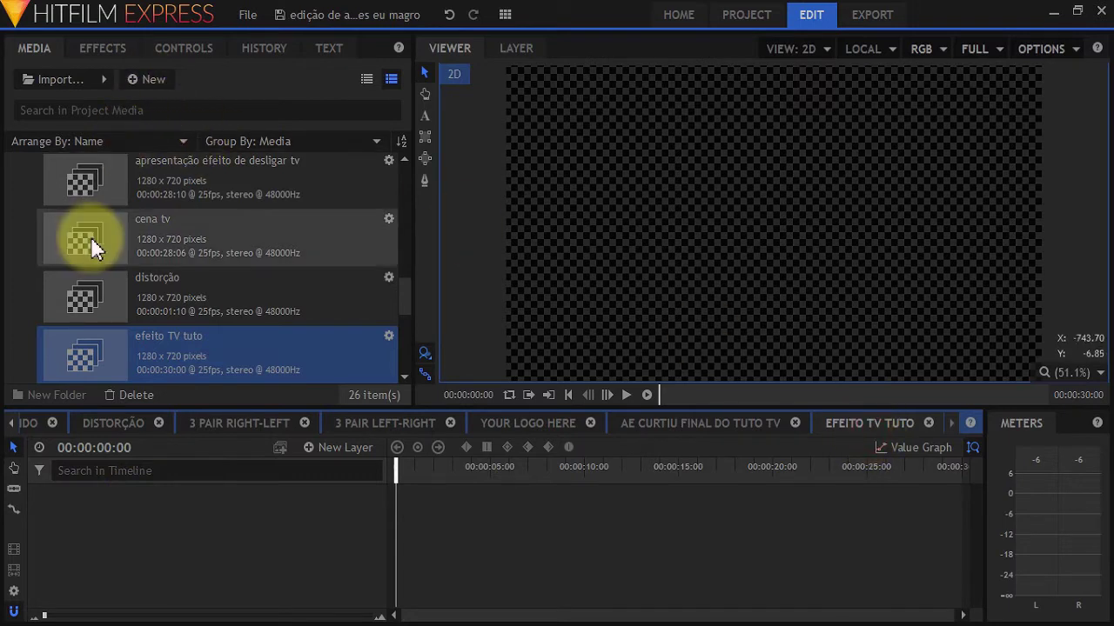
scroll(90, 236, up, 10)
drag(88, 238, 117, 512)
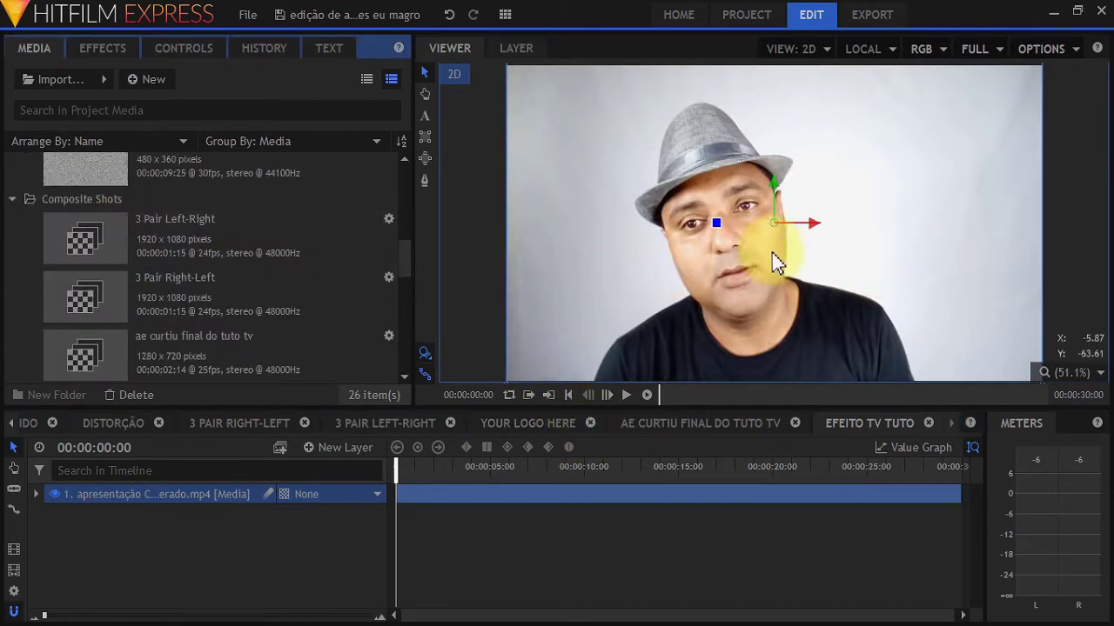
click(736, 224)
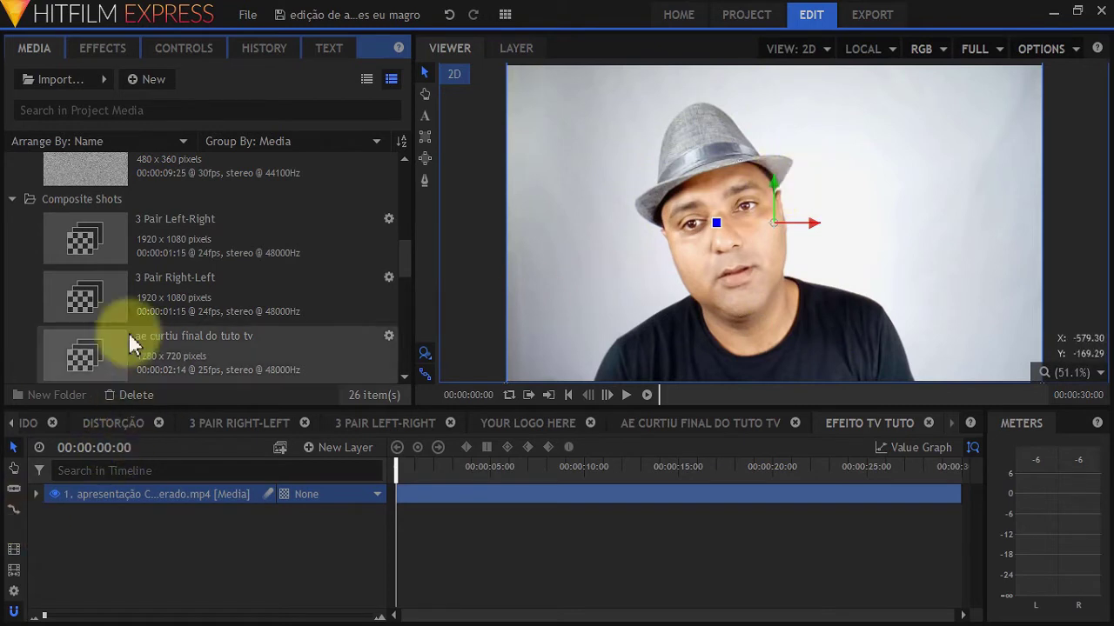
Step: Search the effects for "wave" and apply the Waves distort effect to the presentation clip
click(98, 50)
click(57, 80)
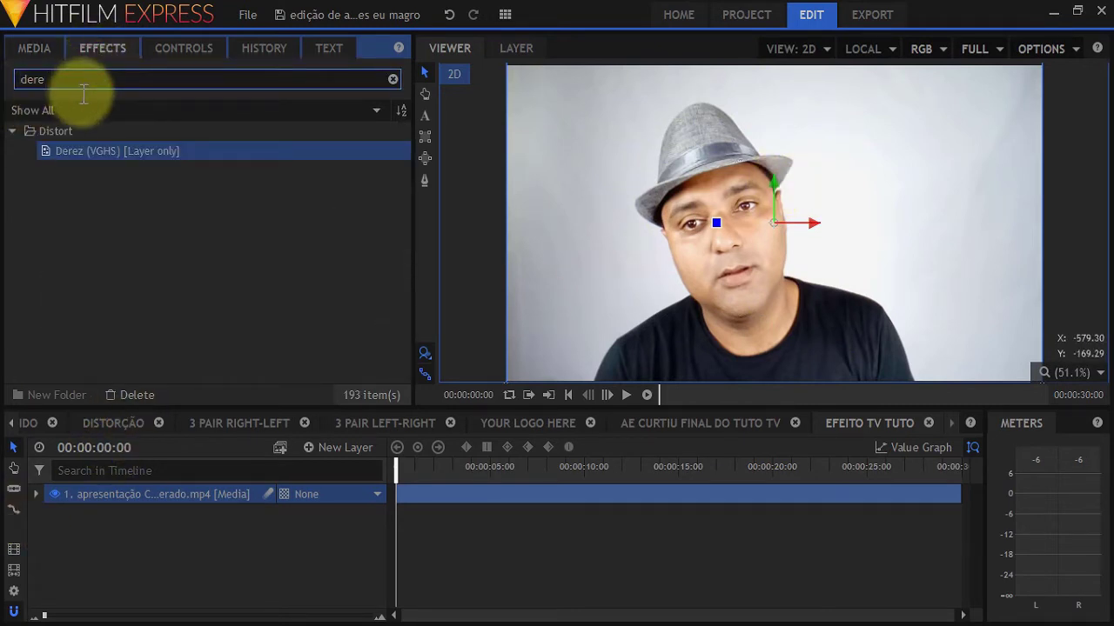
double_click(83, 87)
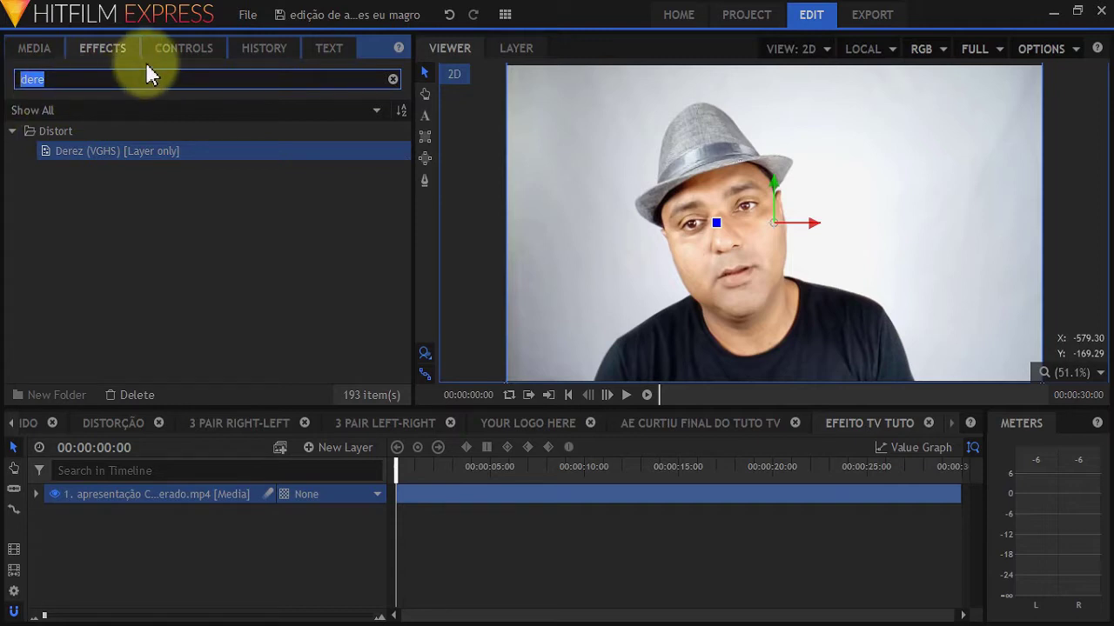
text(wav)
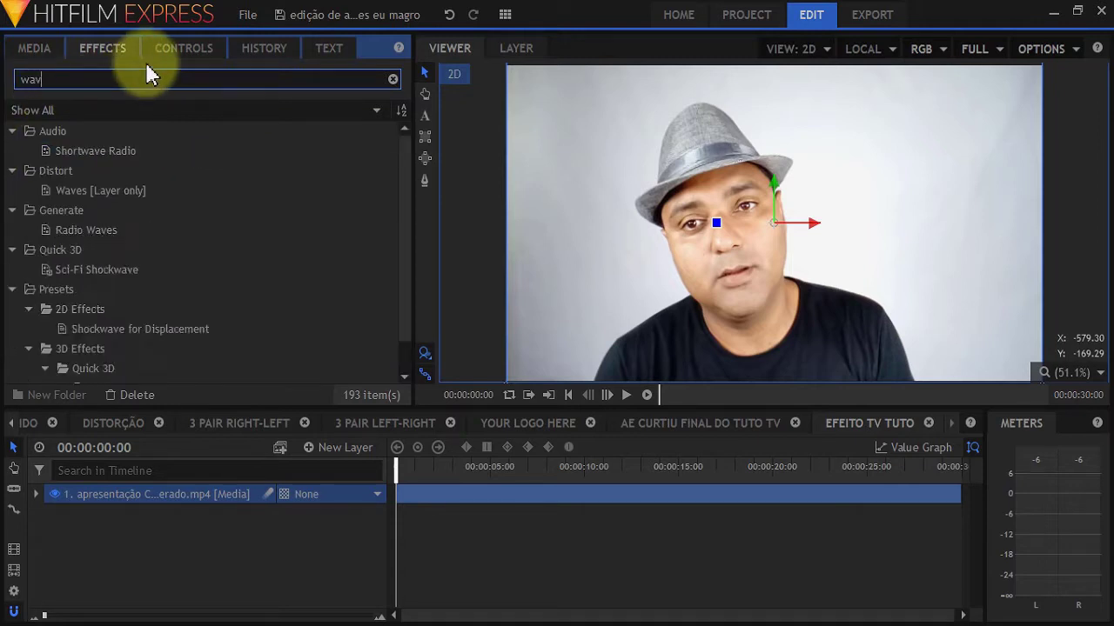
text(e)
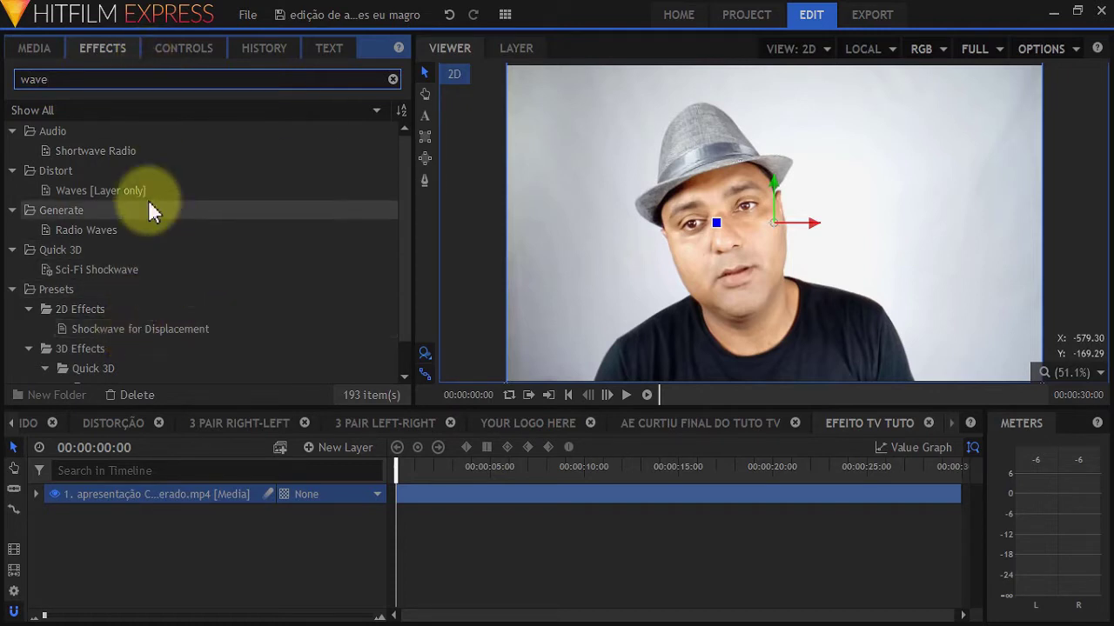
drag(91, 193, 208, 500)
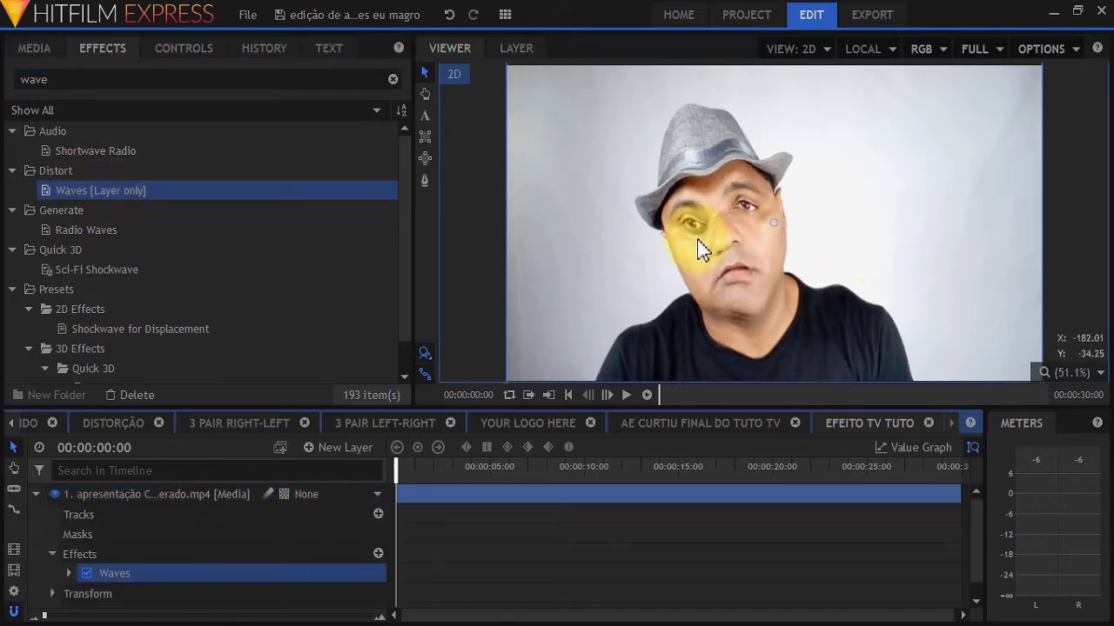
Step: Set the Angle of the clip's Waves effect to 0
scroll(737, 235, up, 2)
scroll(738, 234, down, 3)
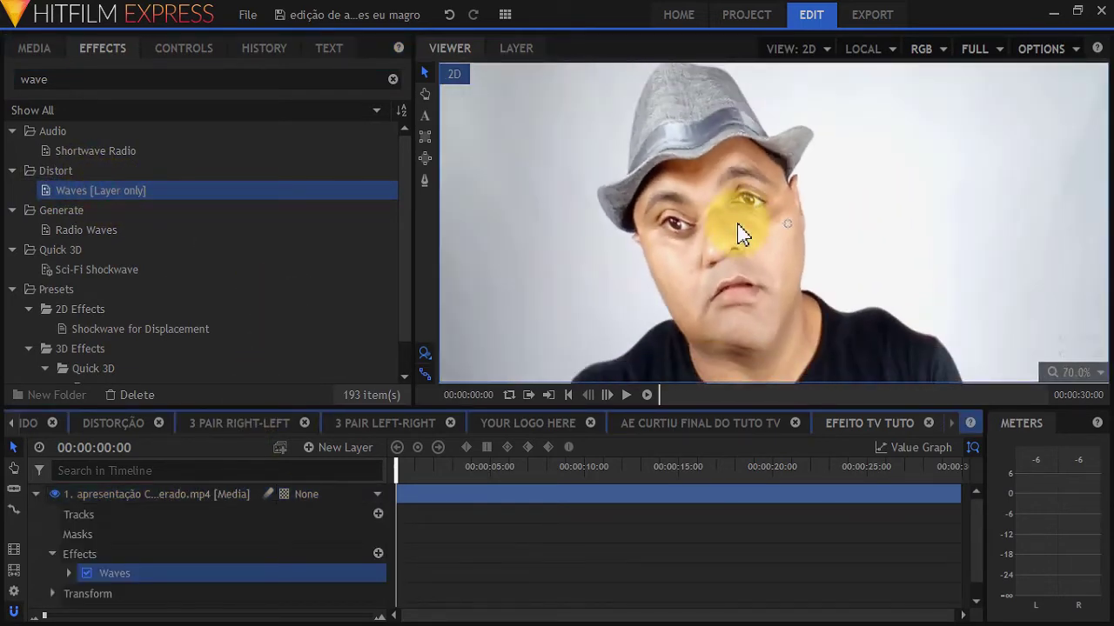
click(69, 574)
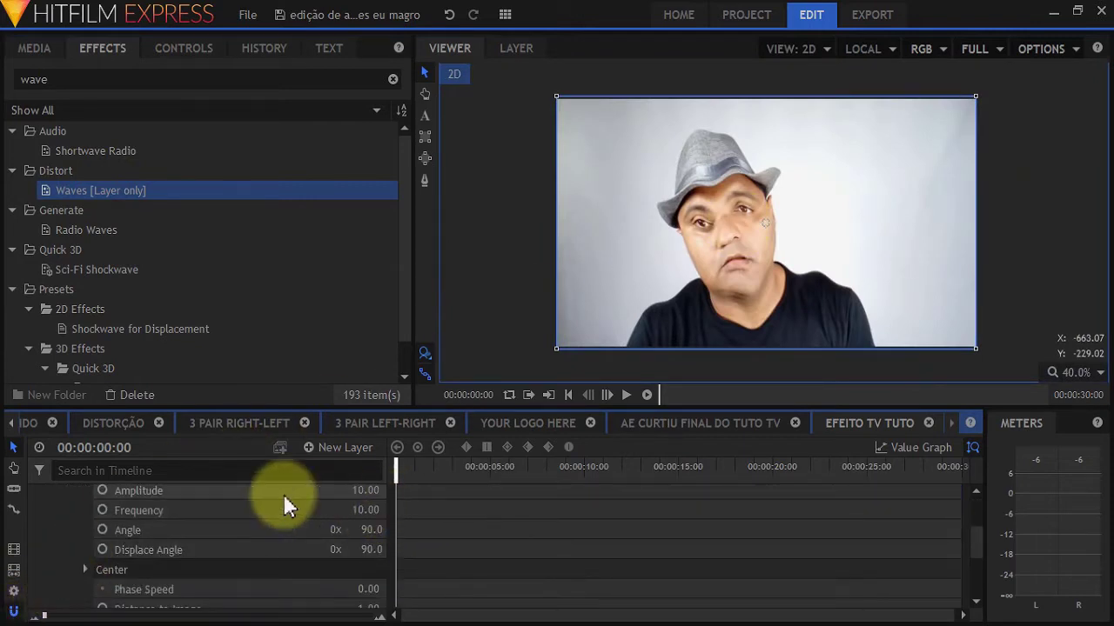
click(354, 530)
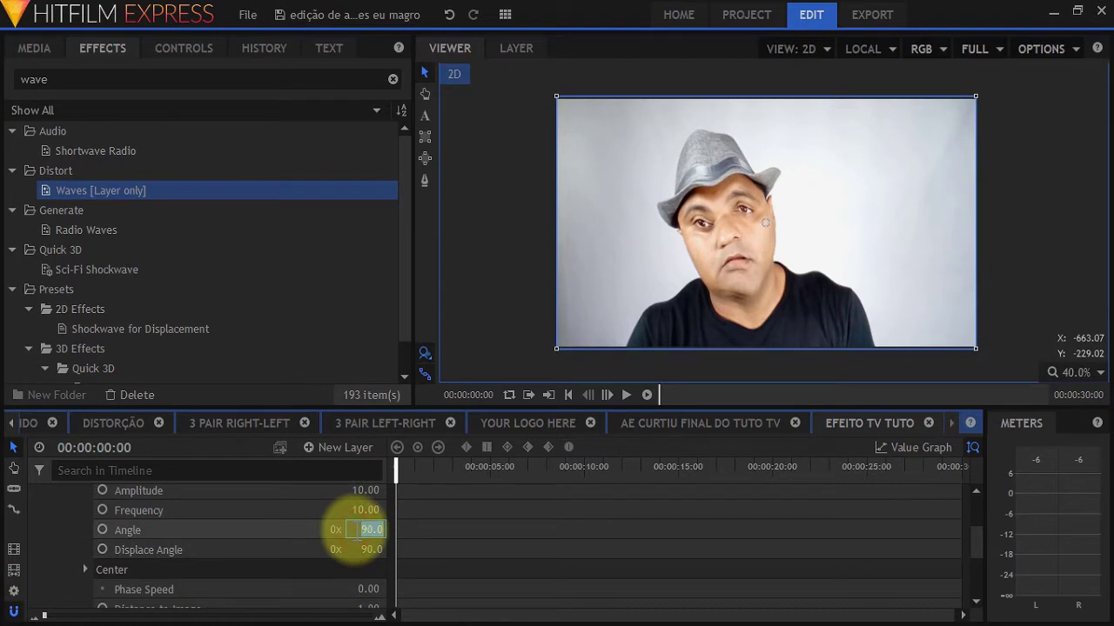
text(0)
key(Return)
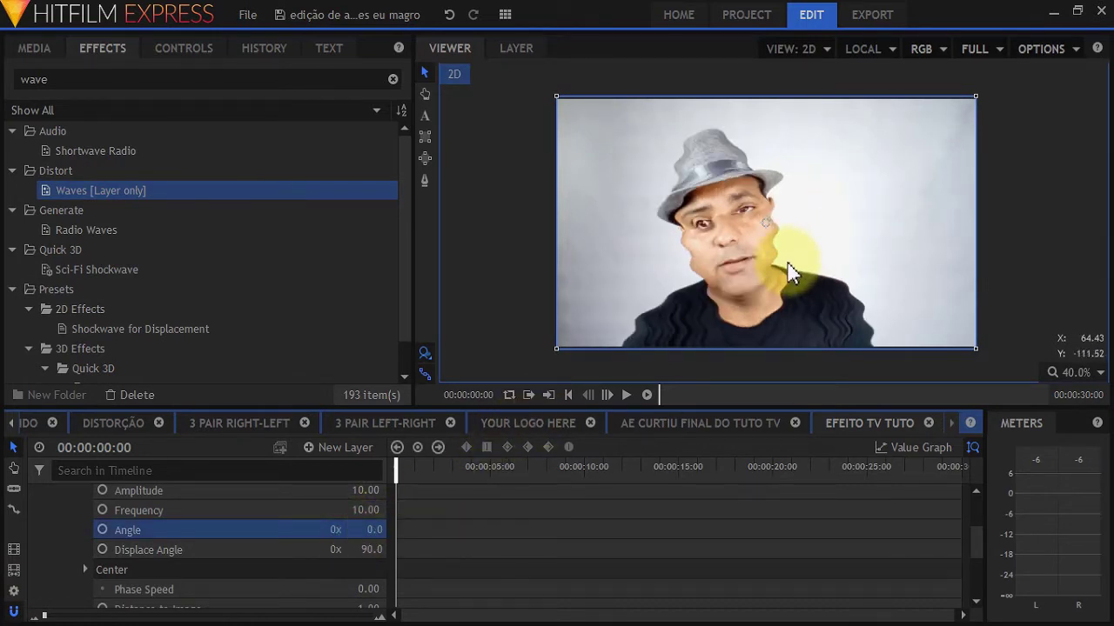
scroll(658, 219, up, 2)
scroll(746, 241, down, 2)
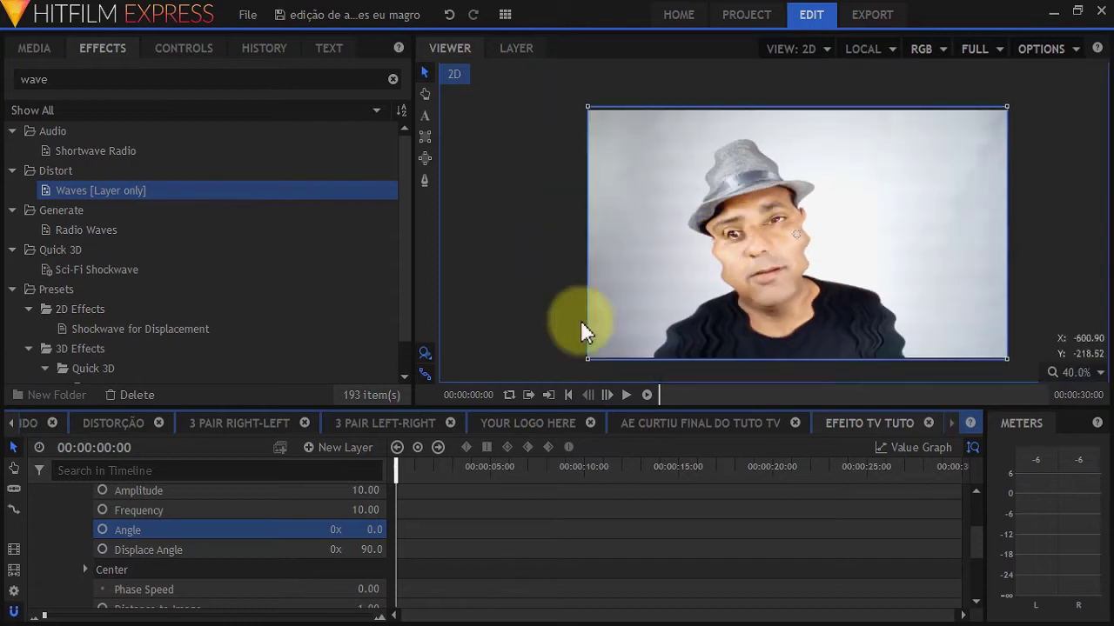
scroll(688, 348, up, 1)
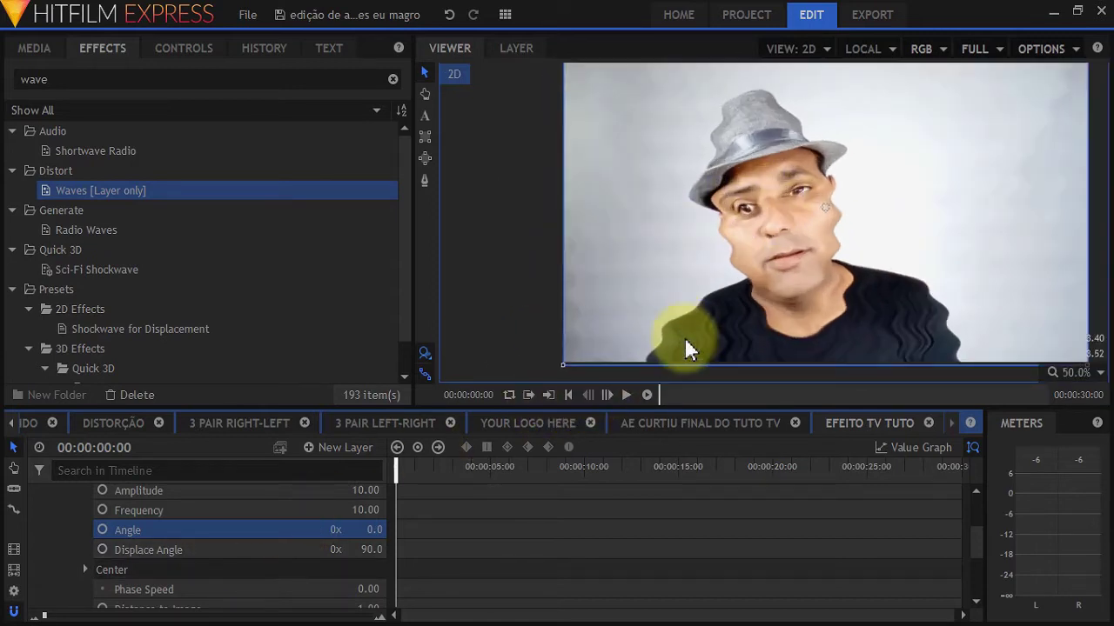
scroll(193, 566, up, 3)
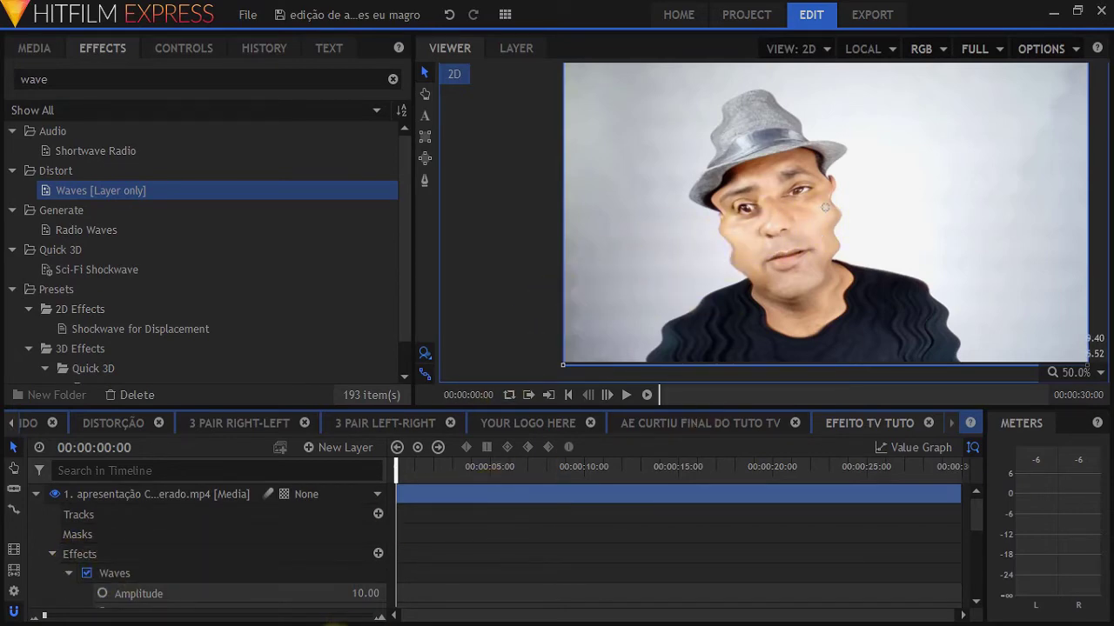
Step: Review the finished-effect example in apresentação efeito de tv analoogica.mp4 in the media player and close it
click(374, 617)
click(563, 339)
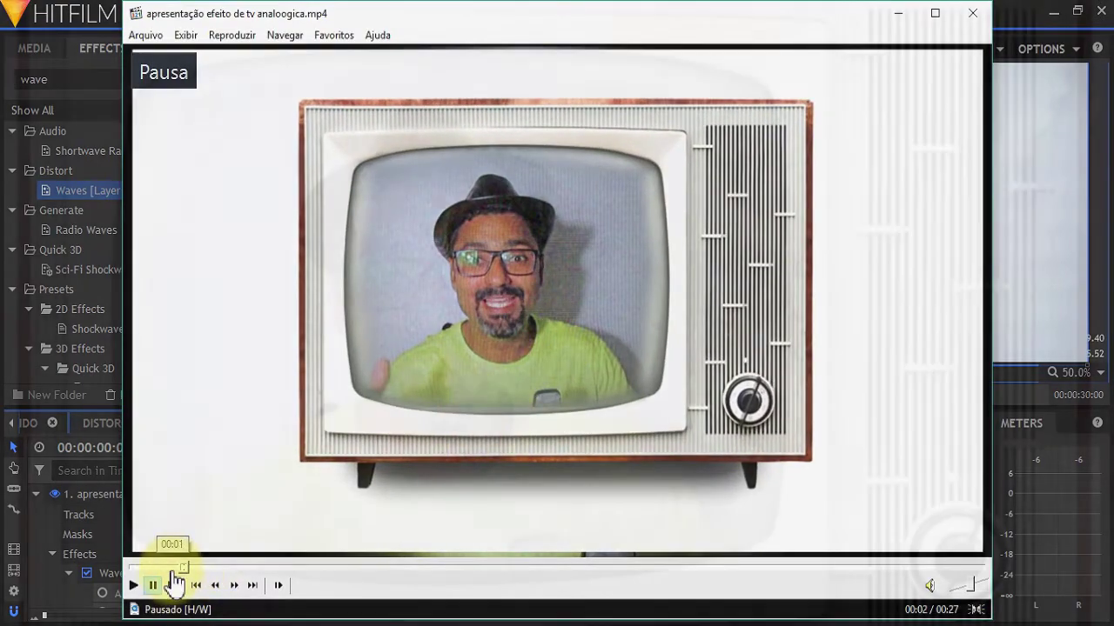
click(170, 570)
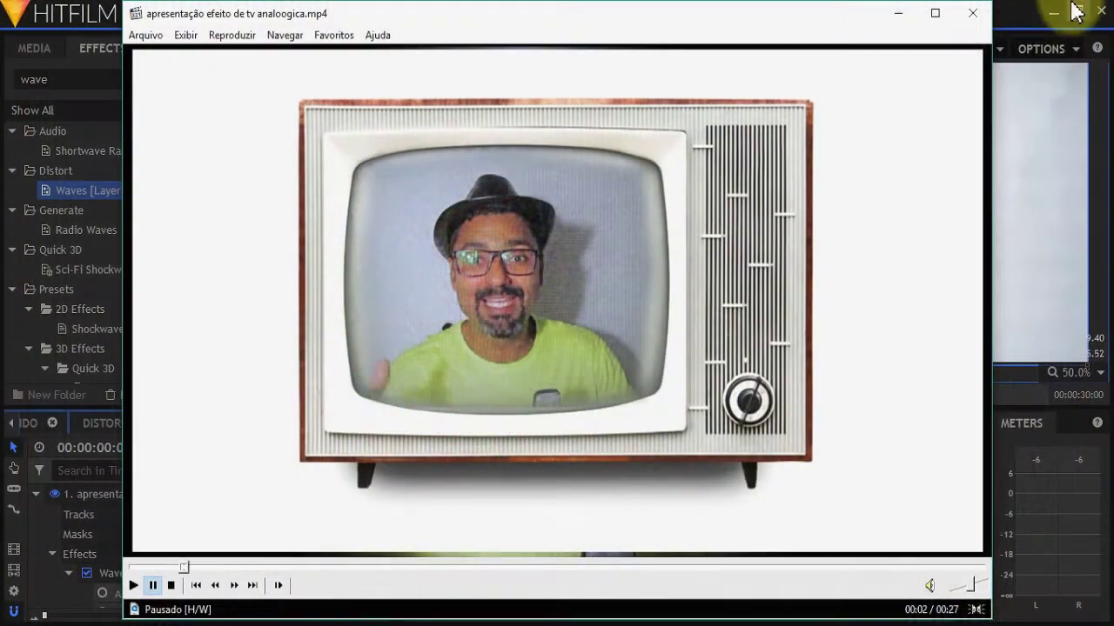
click(976, 13)
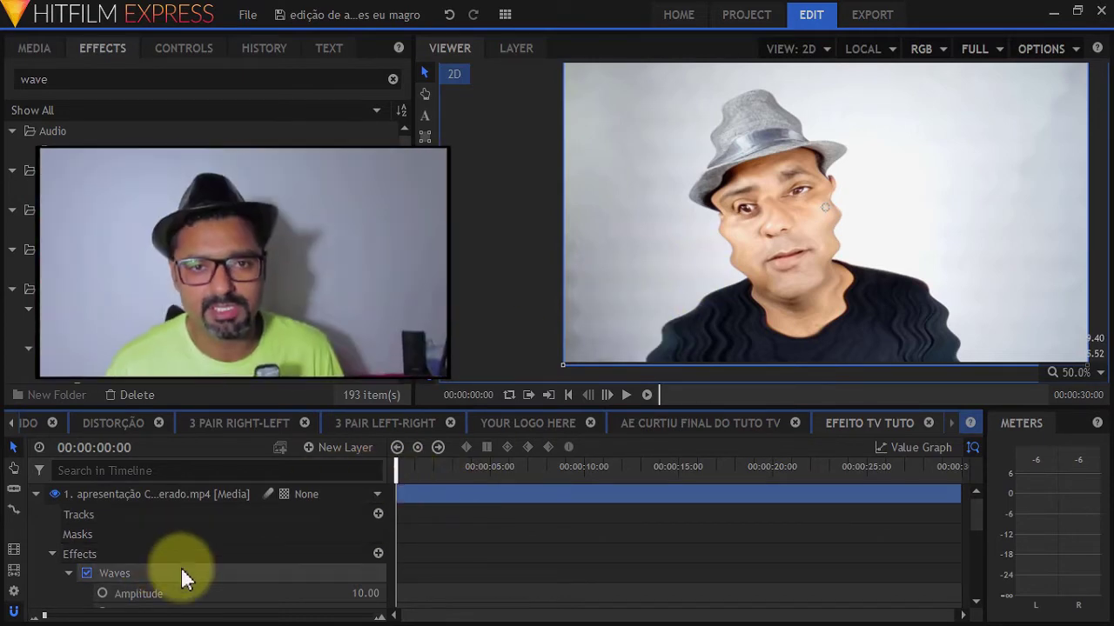
Step: Set the Frequency of the clip's Waves effect to 9
scroll(185, 578, down, 2)
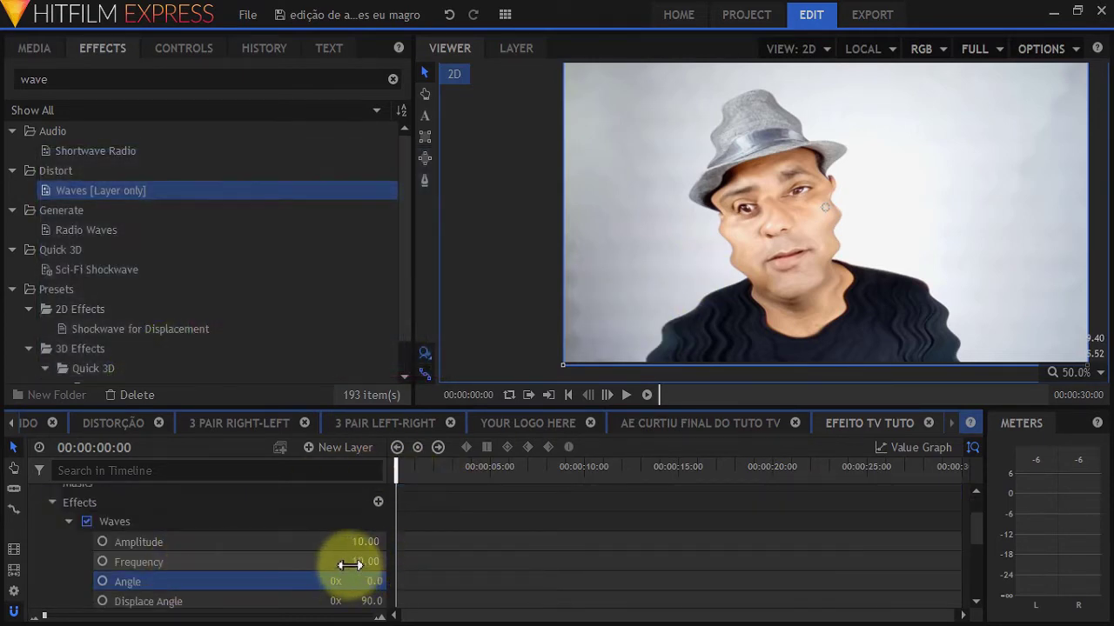
drag(350, 566, 296, 567)
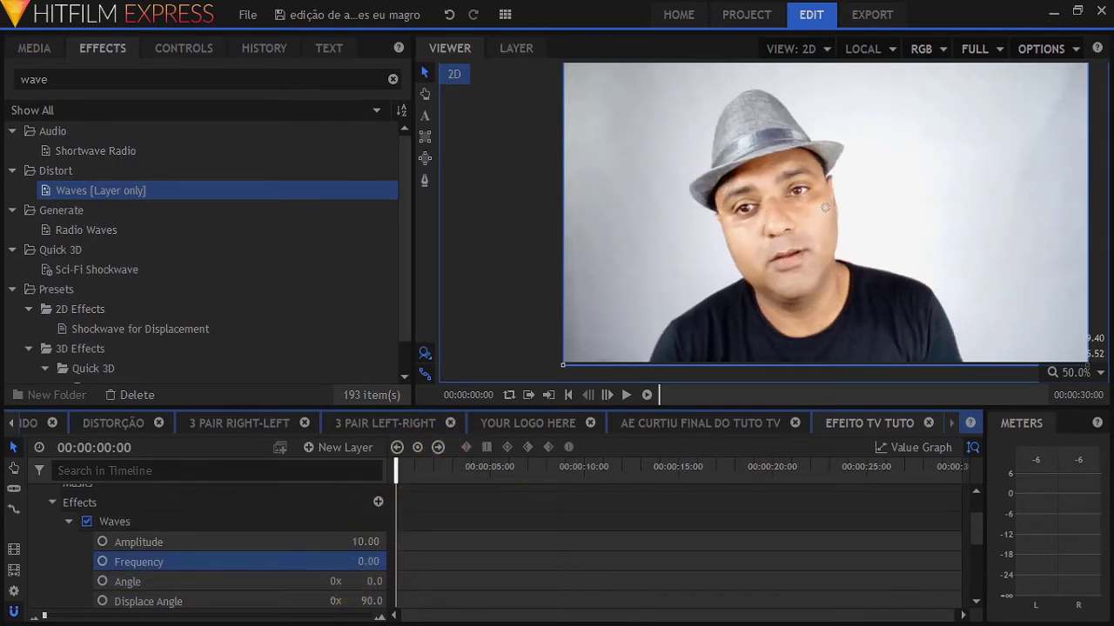
drag(368, 562, 387, 562)
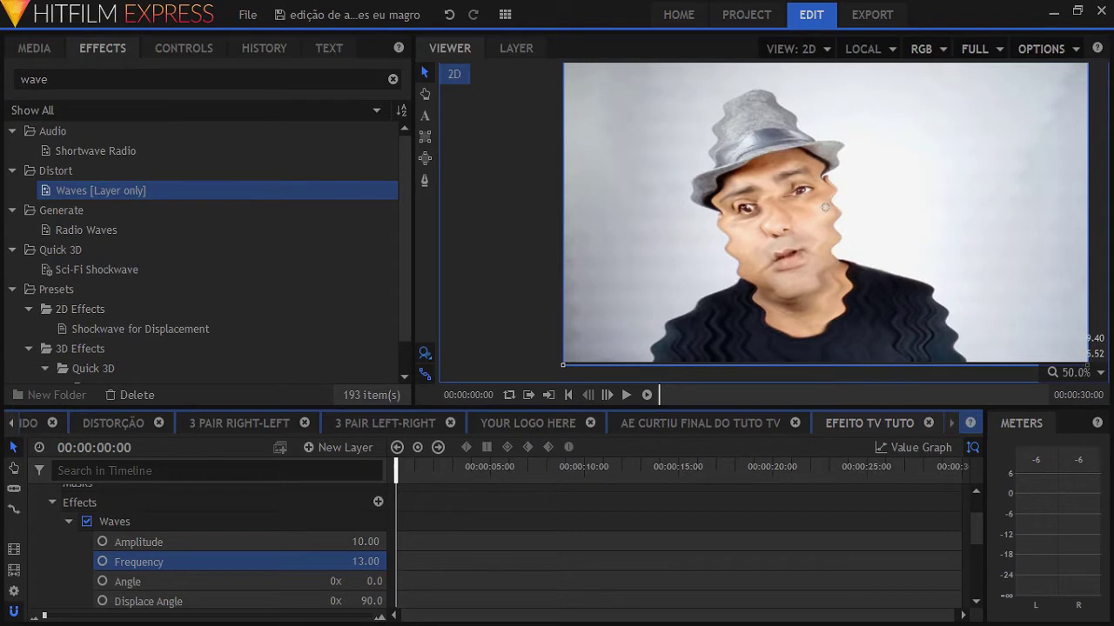
drag(387, 562, 336, 560)
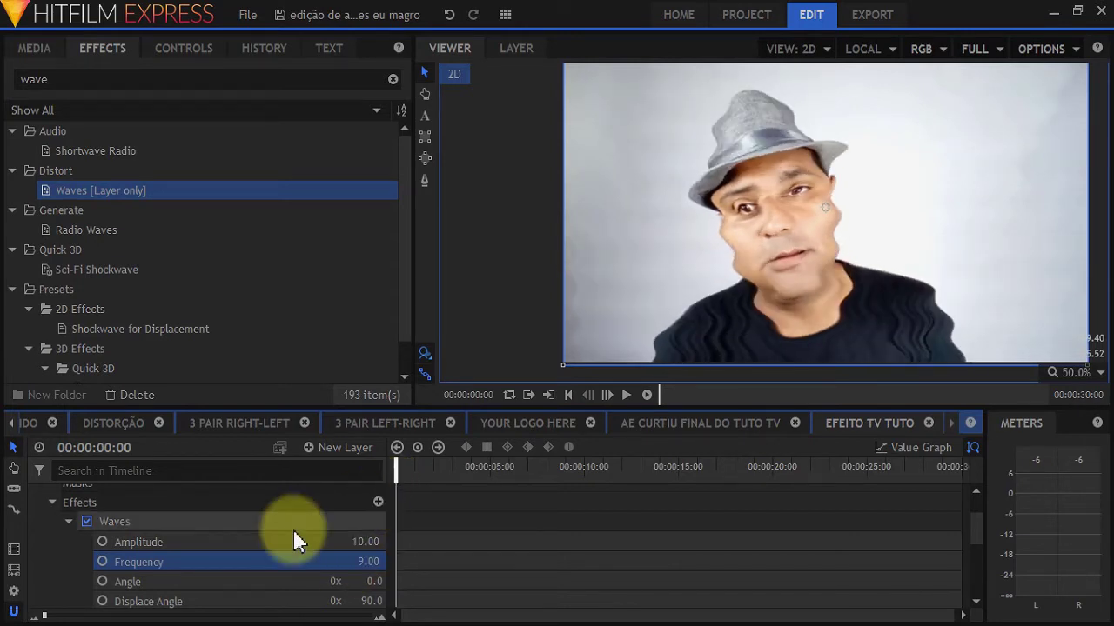
Step: Animate the Waves Frequency with a keyframe at the timeline start and a second one of value 0 at 00:00:02:06
click(102, 563)
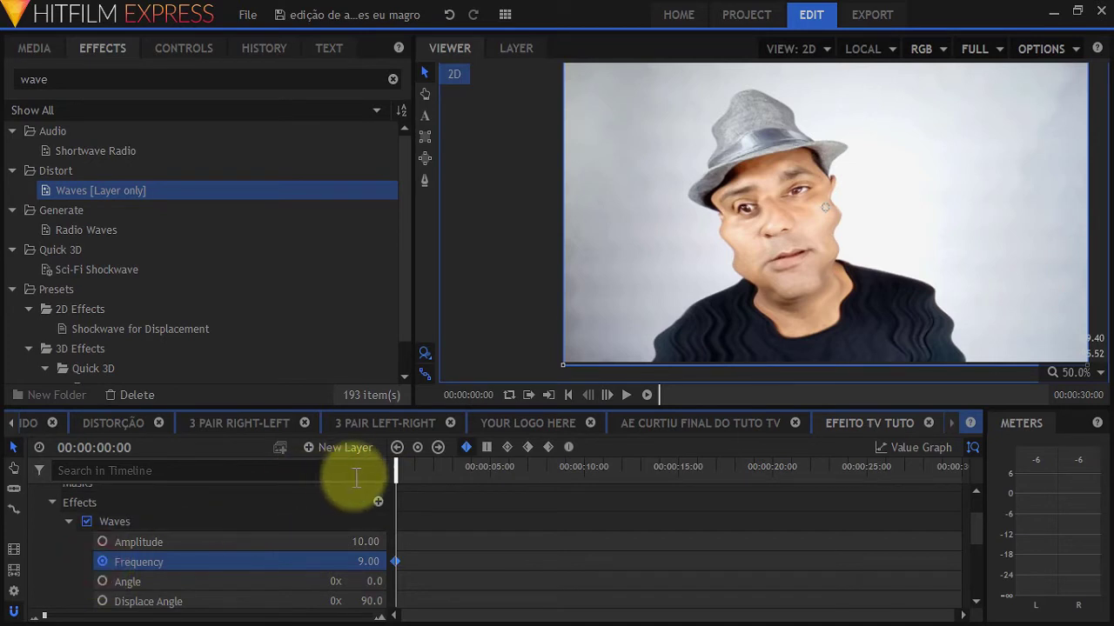
drag(395, 471, 438, 466)
drag(388, 562, 344, 561)
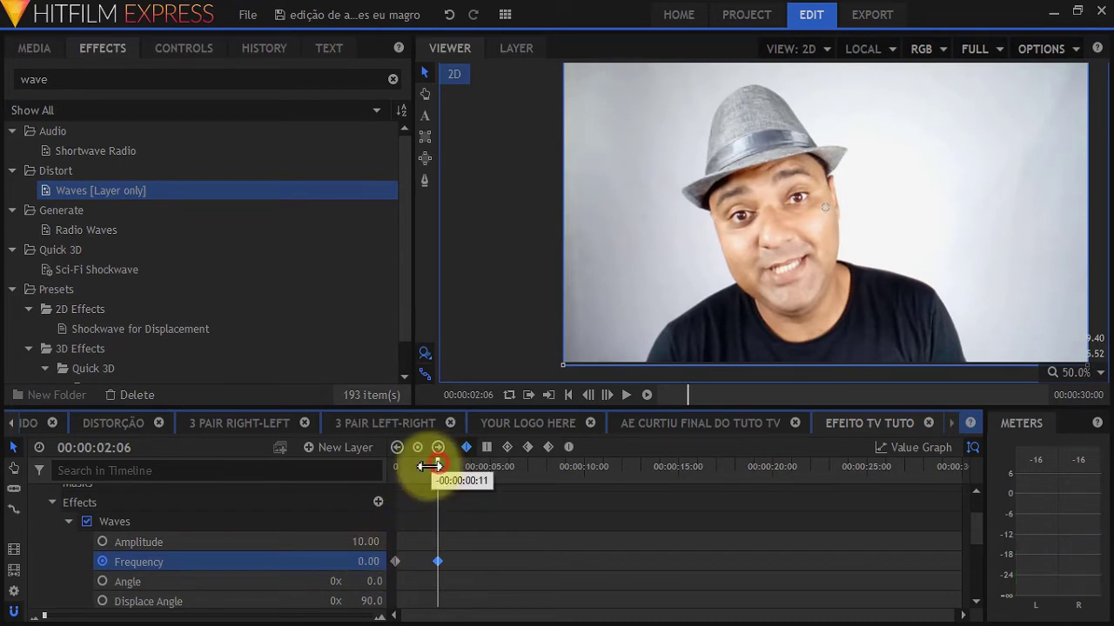
Step: Preview the wave animation up to 00:00:03:02, and disable the Waves effect on the clip
drag(419, 475, 453, 477)
click(87, 521)
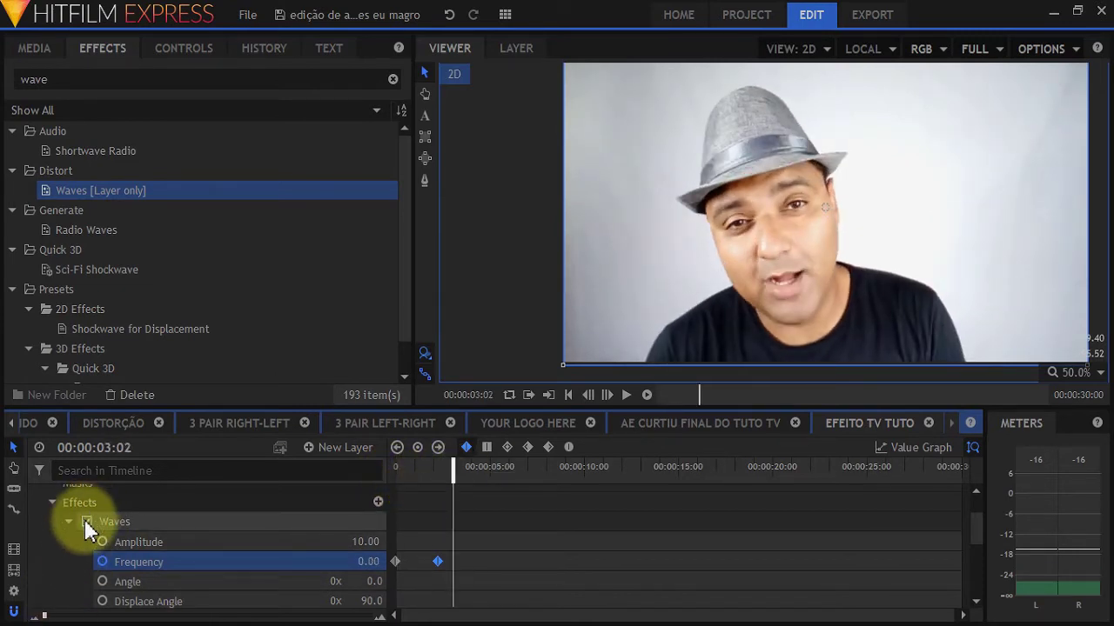
click(69, 521)
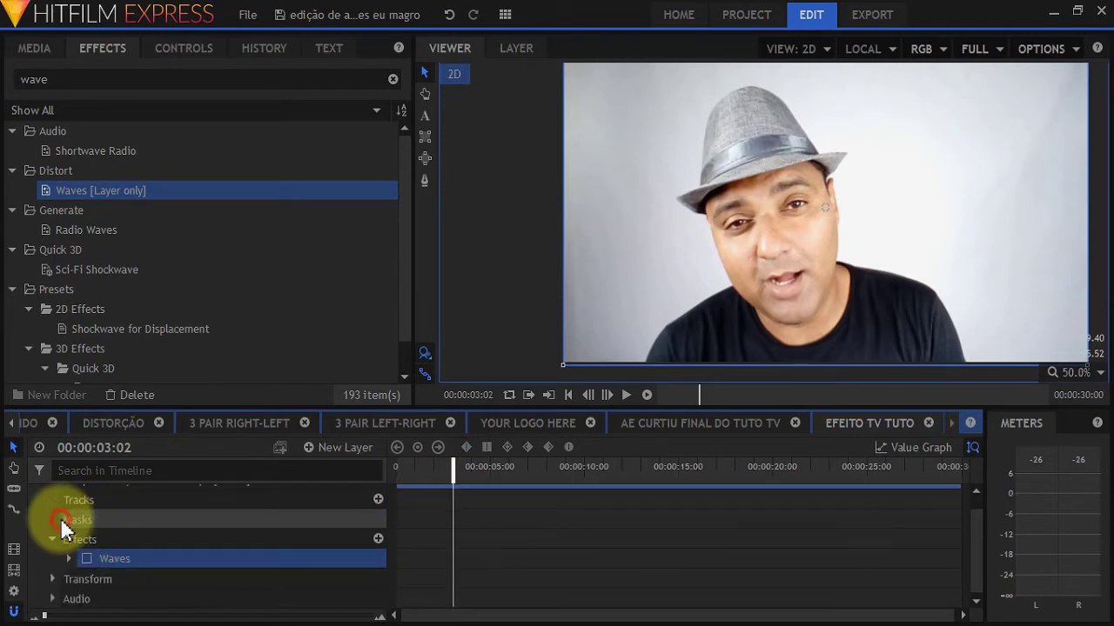
Step: Search the effects for "grain" and apply the Grunge Grain effect to the presentation clip
double_click(62, 85)
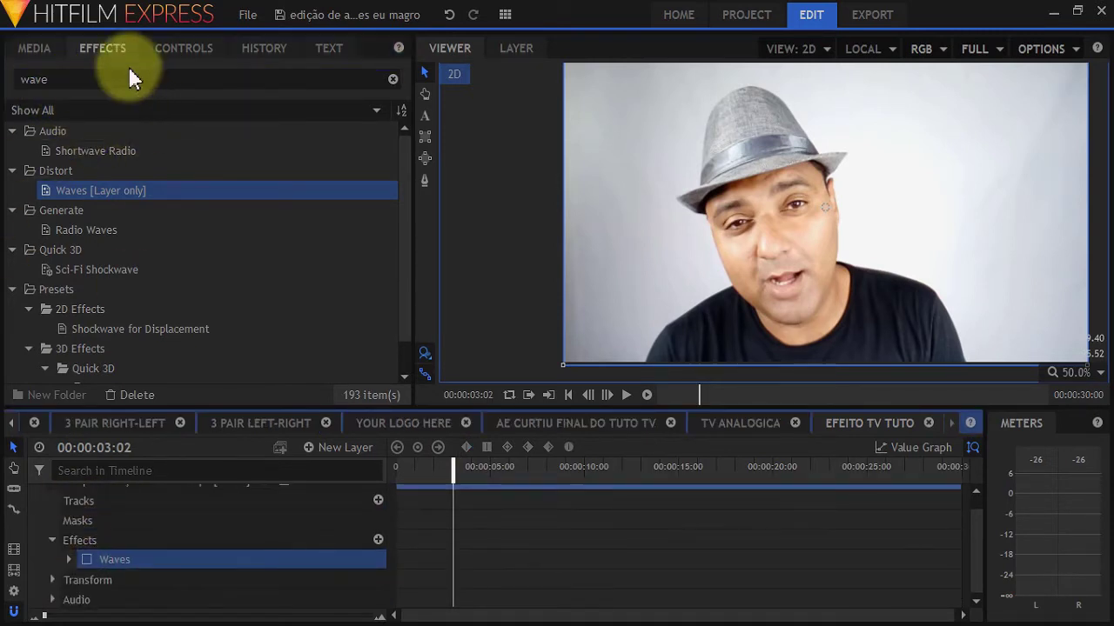
drag(87, 83, 2, 93)
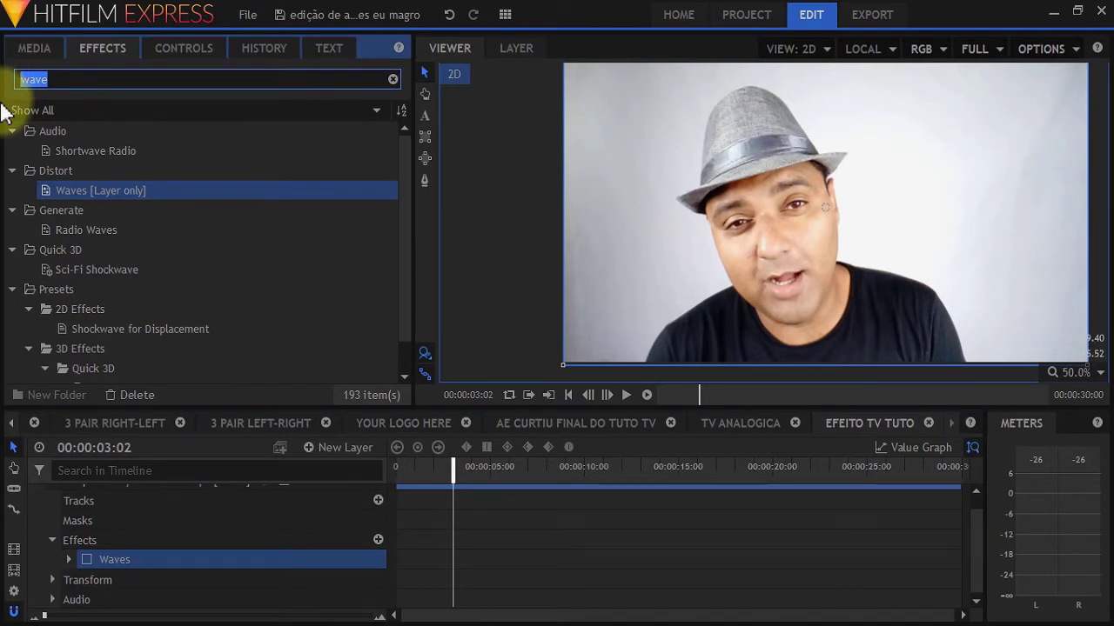
key(BackSpace)
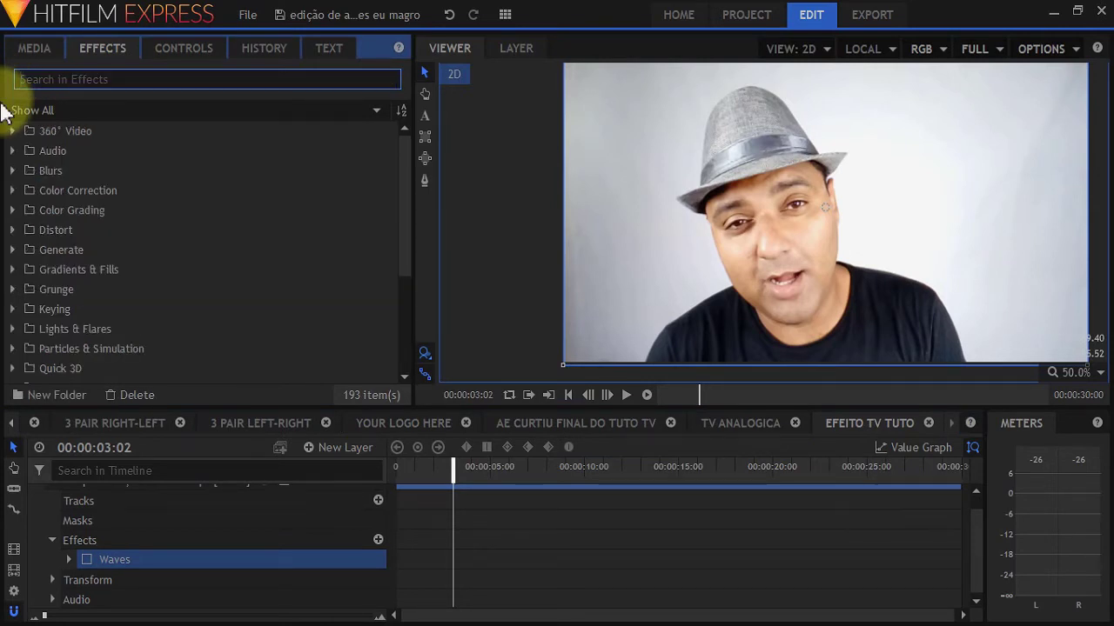
text(gr)
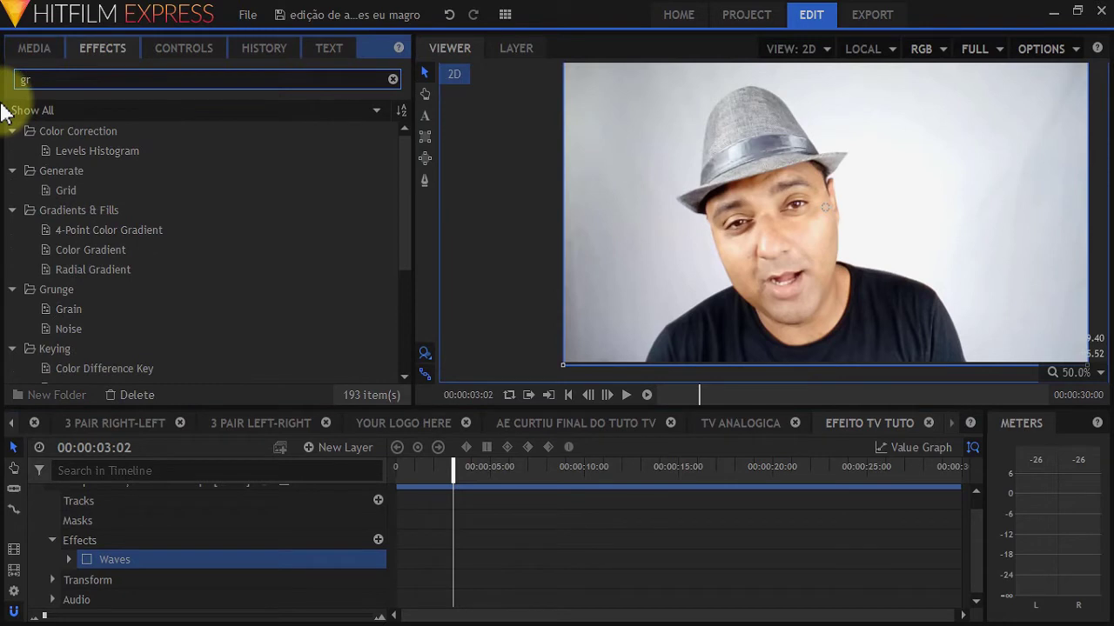
text(ain)
drag(81, 151, 145, 574)
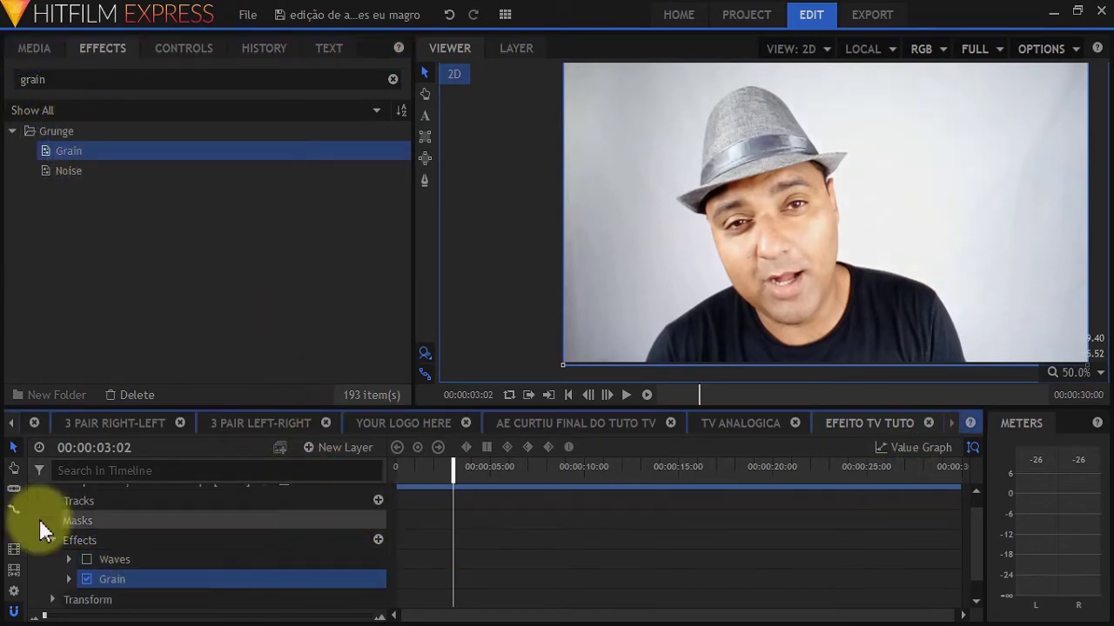
Step: Set the Amount of the clip's Grain effect to 50
click(68, 579)
scroll(139, 537, down, 2)
scroll(222, 551, up, 2)
double_click(142, 558)
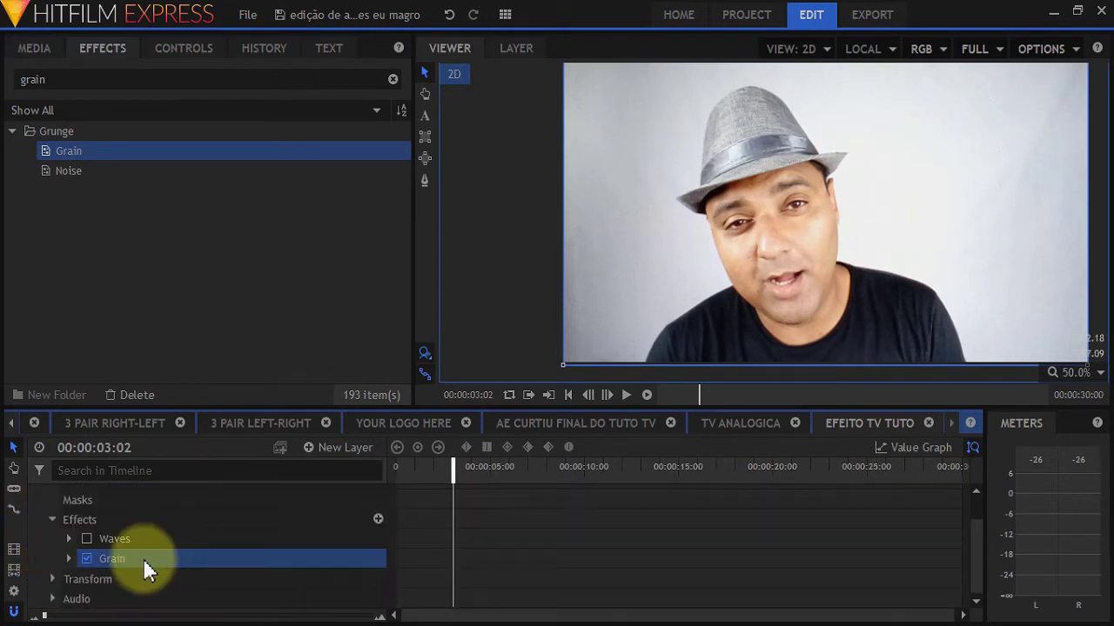
click(68, 559)
scroll(66, 562, down, 2)
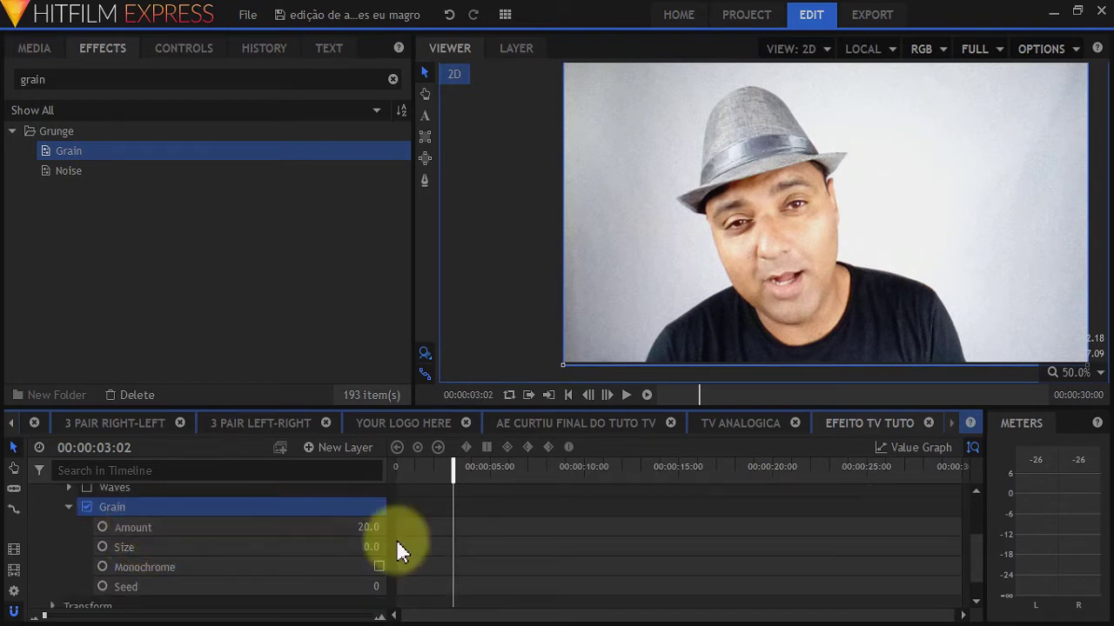
click(366, 527)
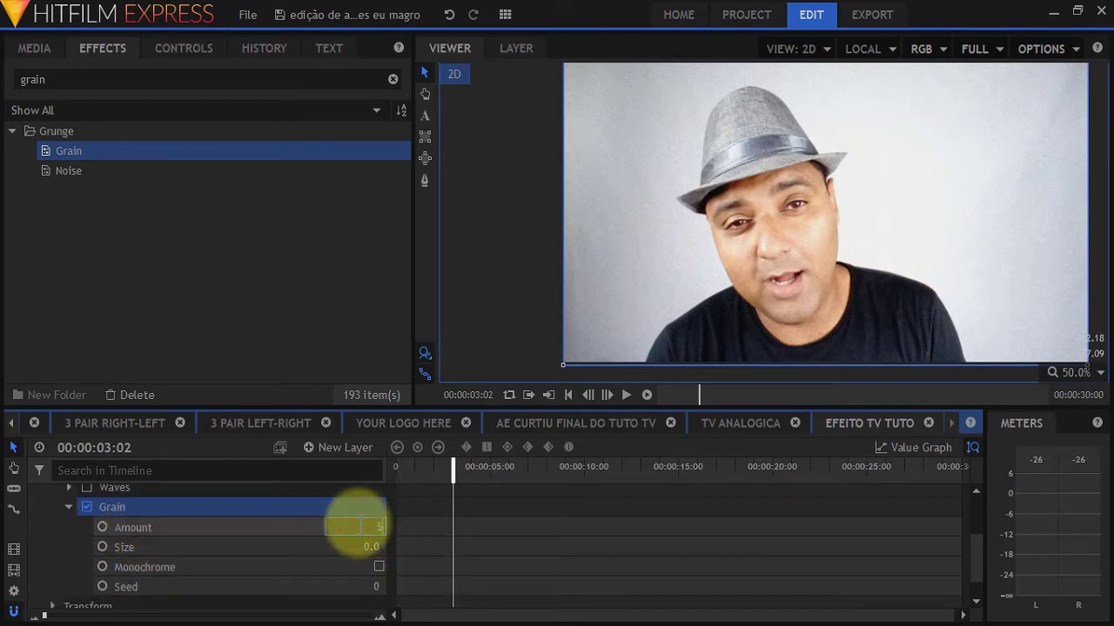
text(50)
key(Return)
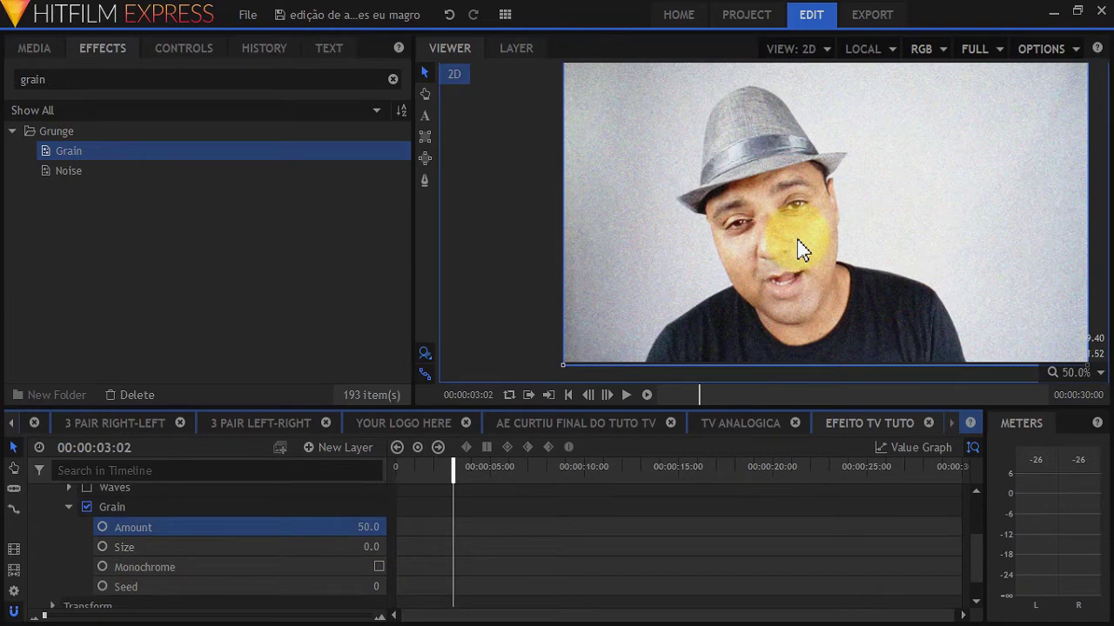
Step: Set the Size of the clip's Grain effect to 1.1
scroll(797, 240, up, 2)
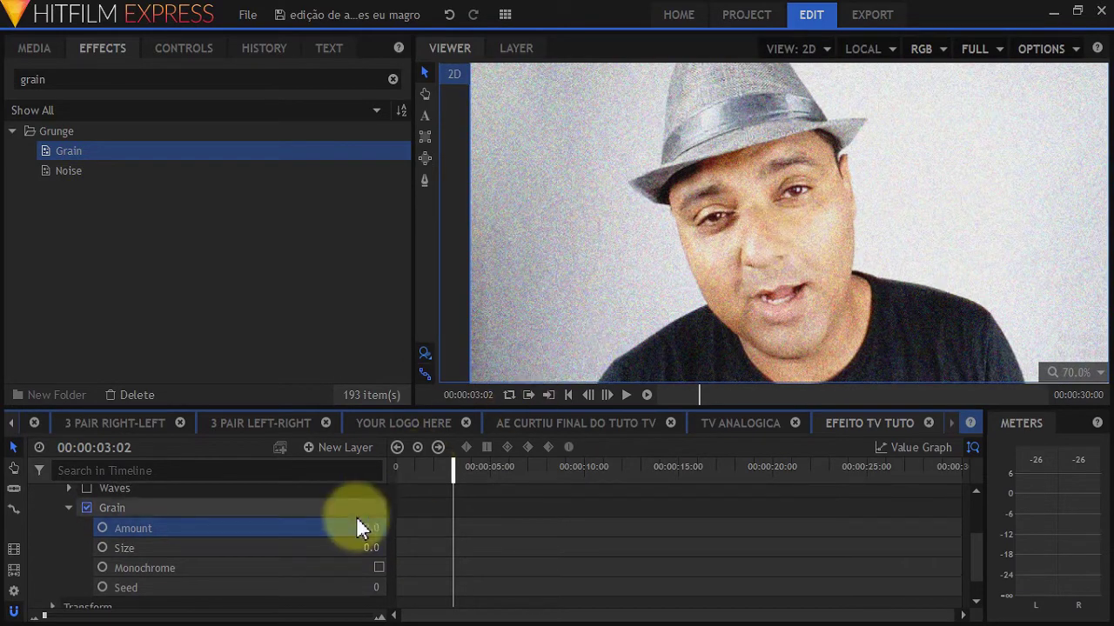
click(364, 548)
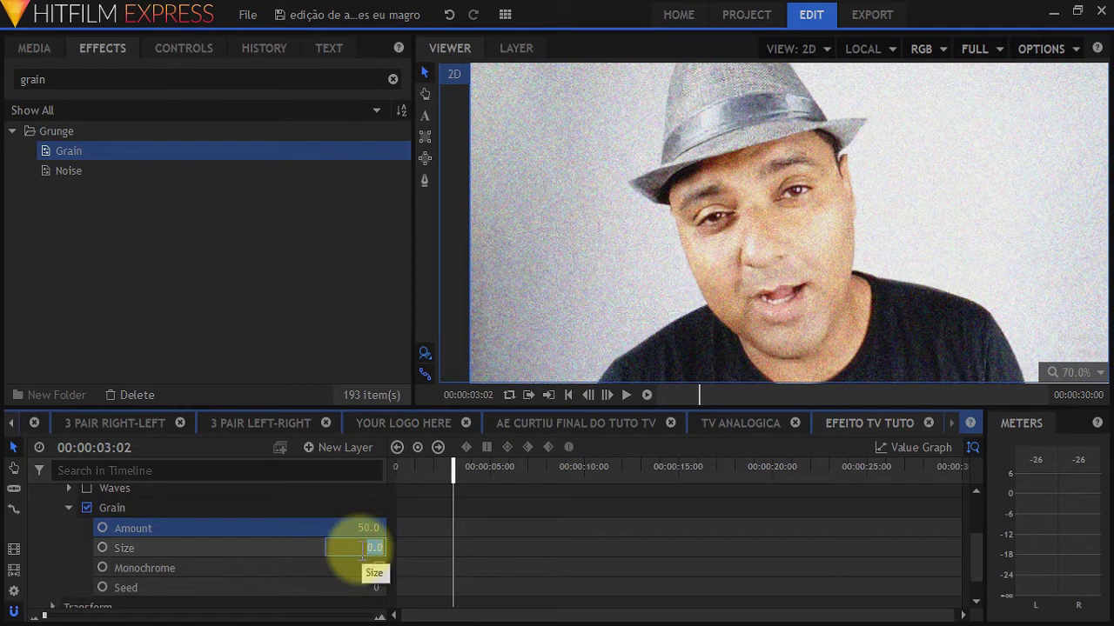
key(Return)
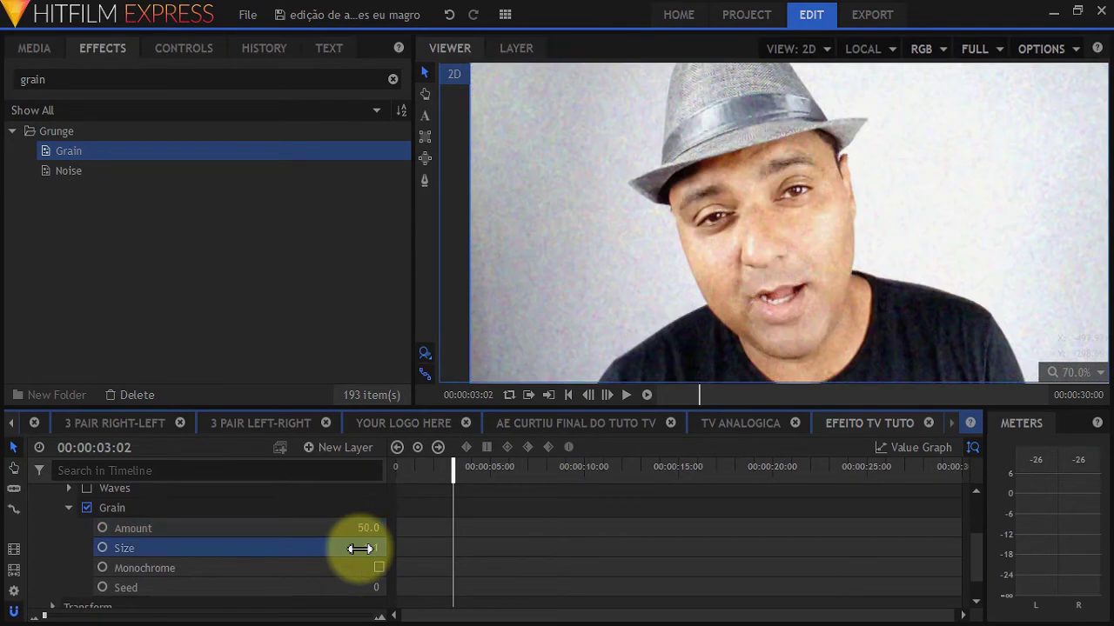
Step: Examine the grain texture on the clip up close, and scale the viewer image to fit
scroll(740, 334, up, 4)
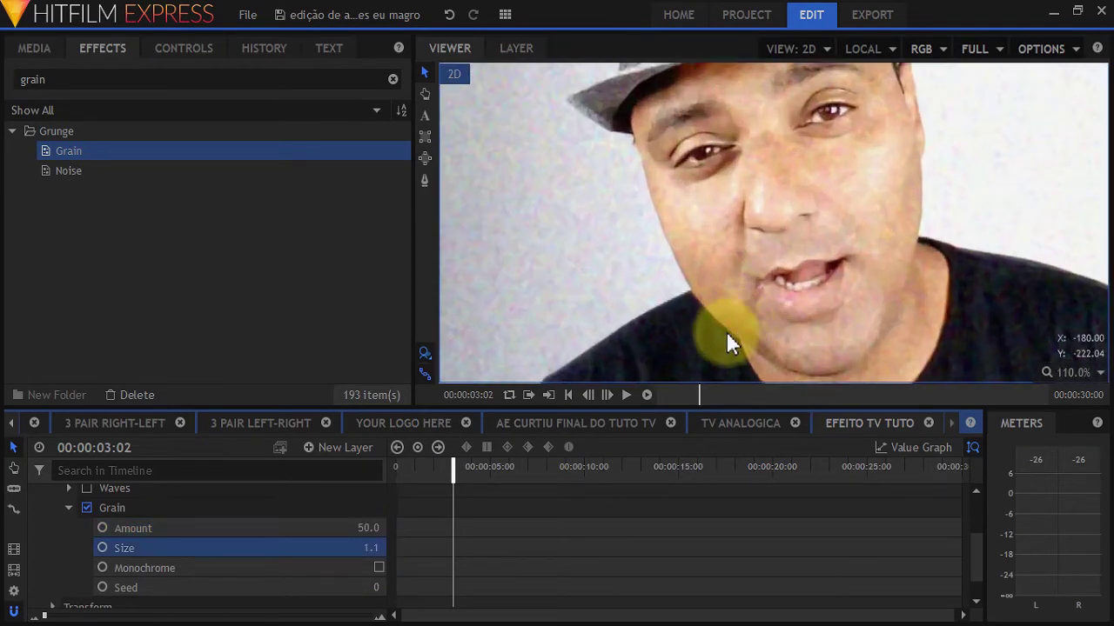
scroll(653, 262, down, 4)
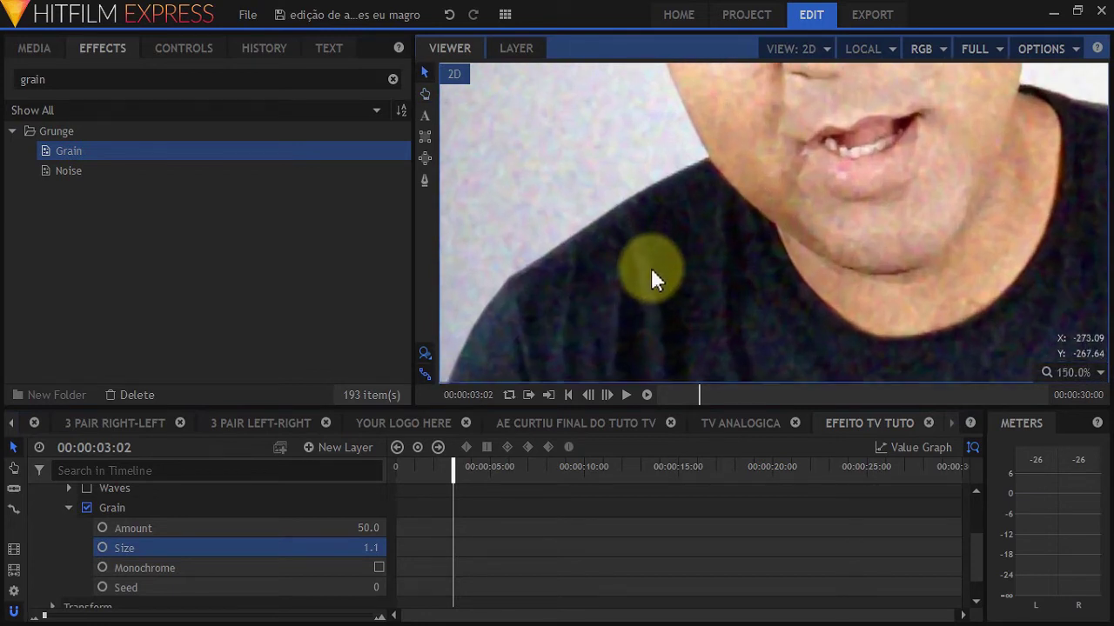
drag(657, 264, 666, 223)
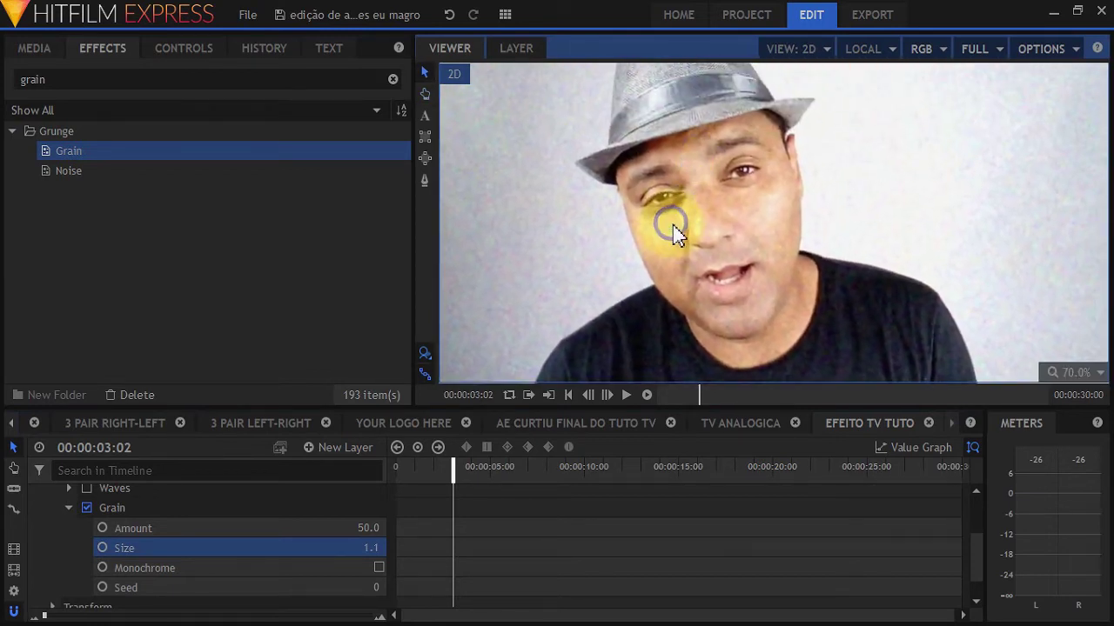
scroll(666, 224, down, 1)
click(1086, 383)
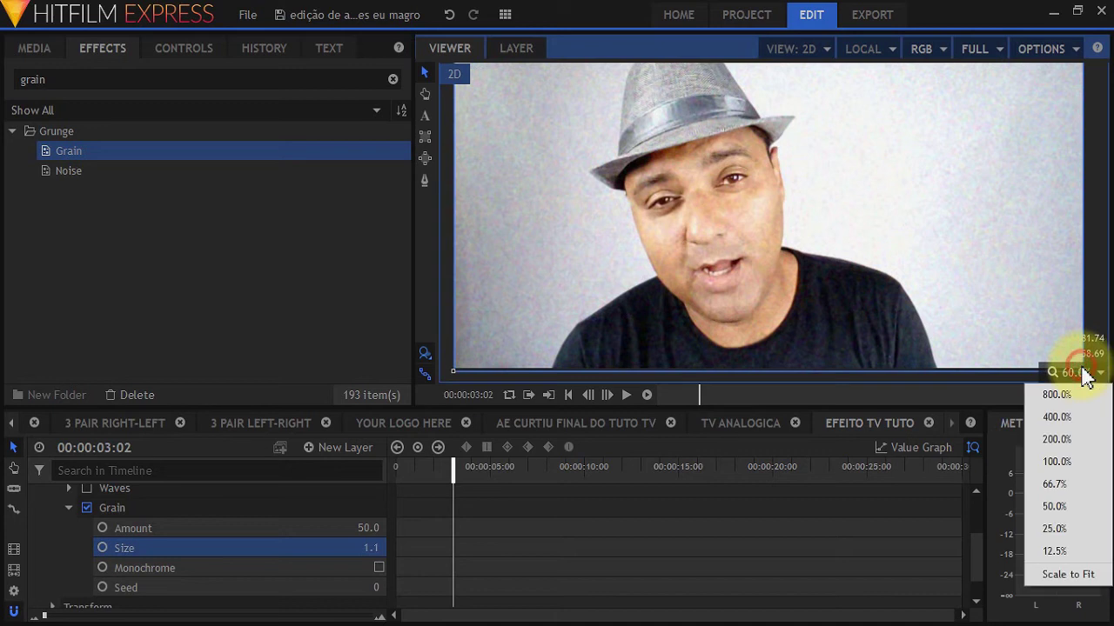
click(1051, 567)
click(69, 508)
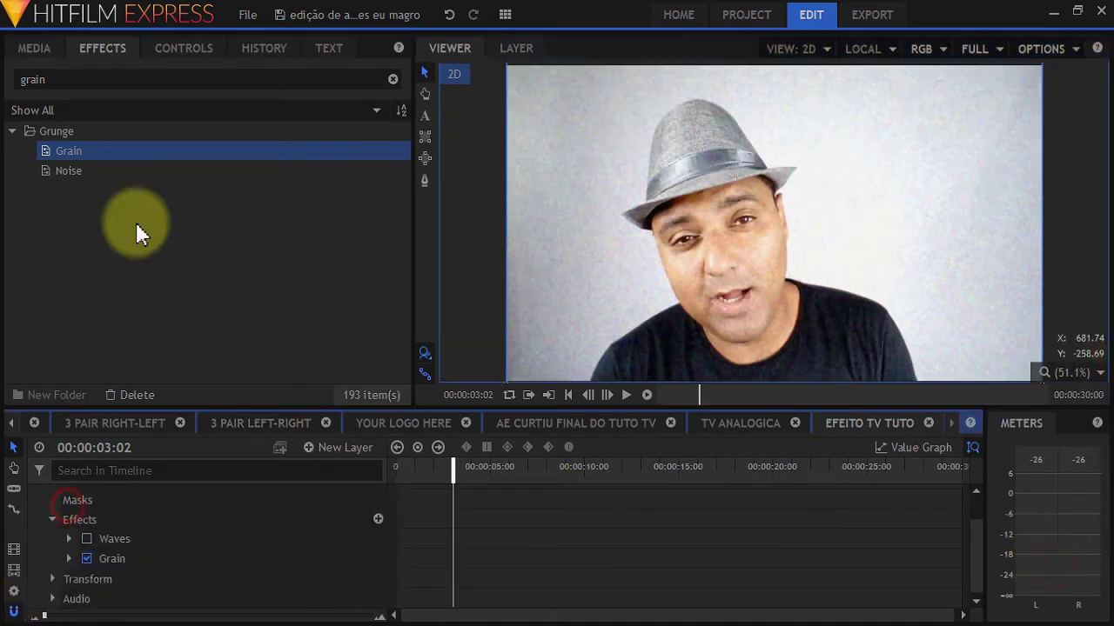
Step: Search the effects for "derez" and apply the Derez (VGHS) distort effect to the presentation clip
drag(52, 78, 4, 84)
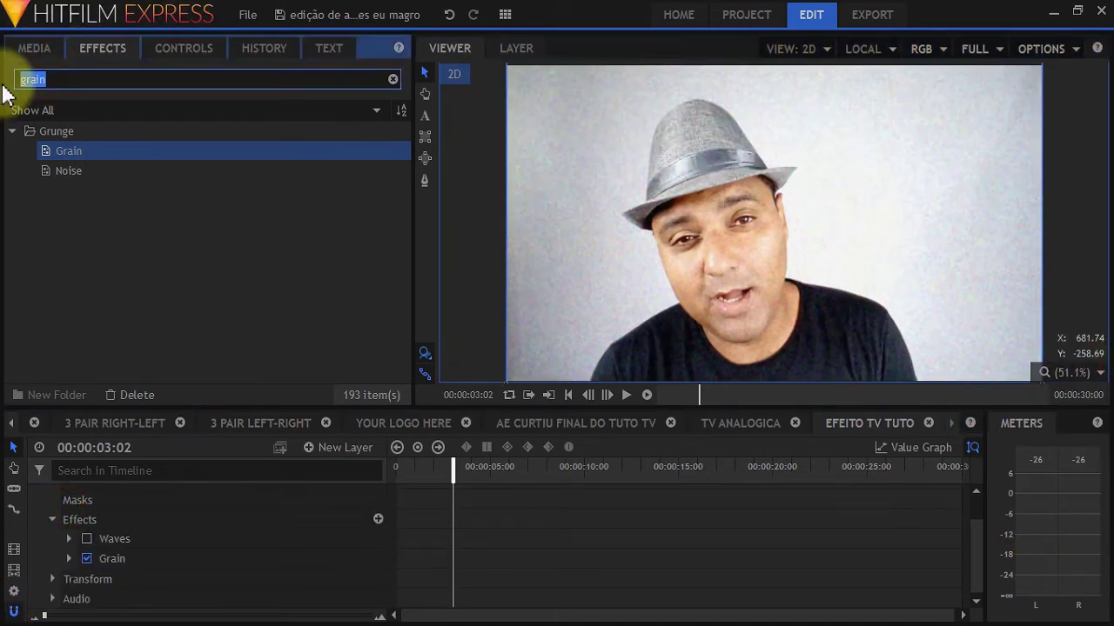
key(BackSpace)
text(dere)
drag(153, 158, 158, 570)
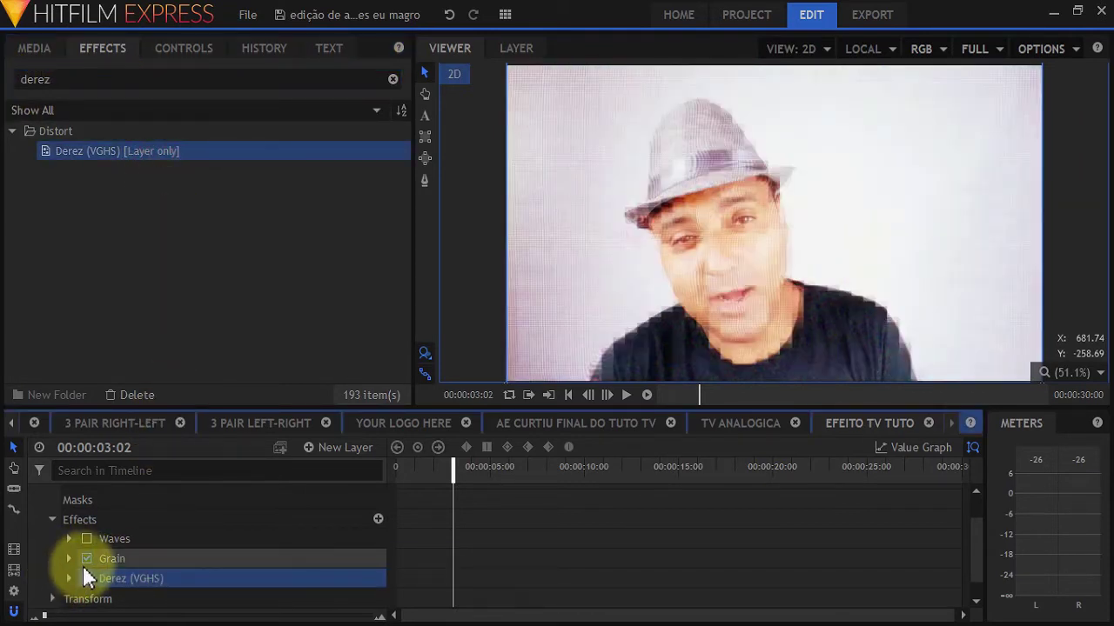
Step: Disable the Grain effect and expand the settings of the Derez (VGHS) effect
click(86, 559)
scroll(140, 534, down, 1)
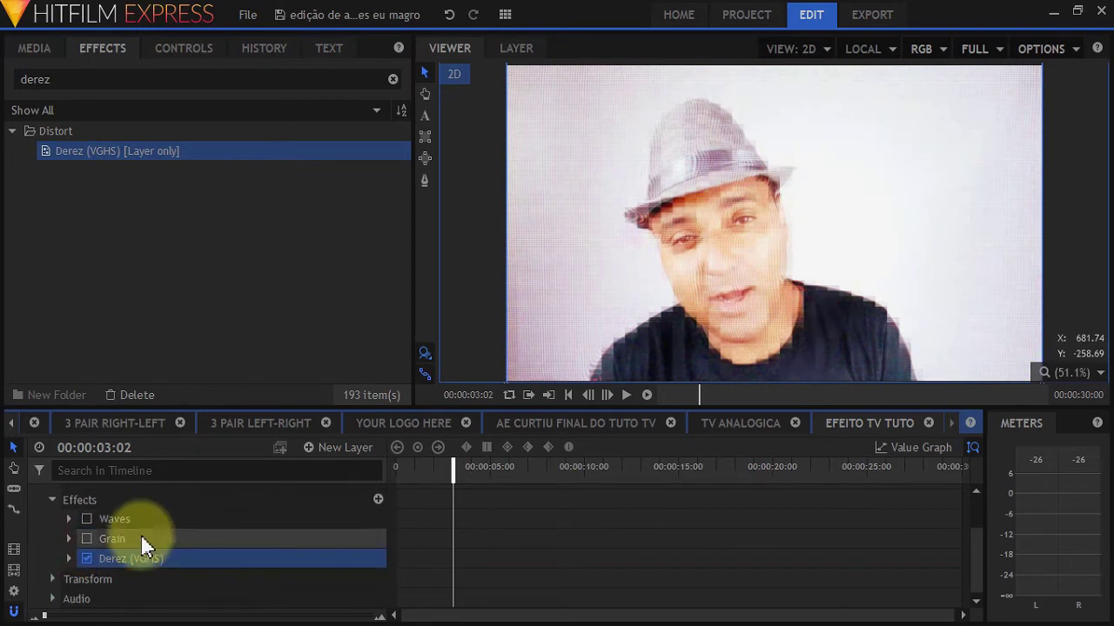
click(68, 559)
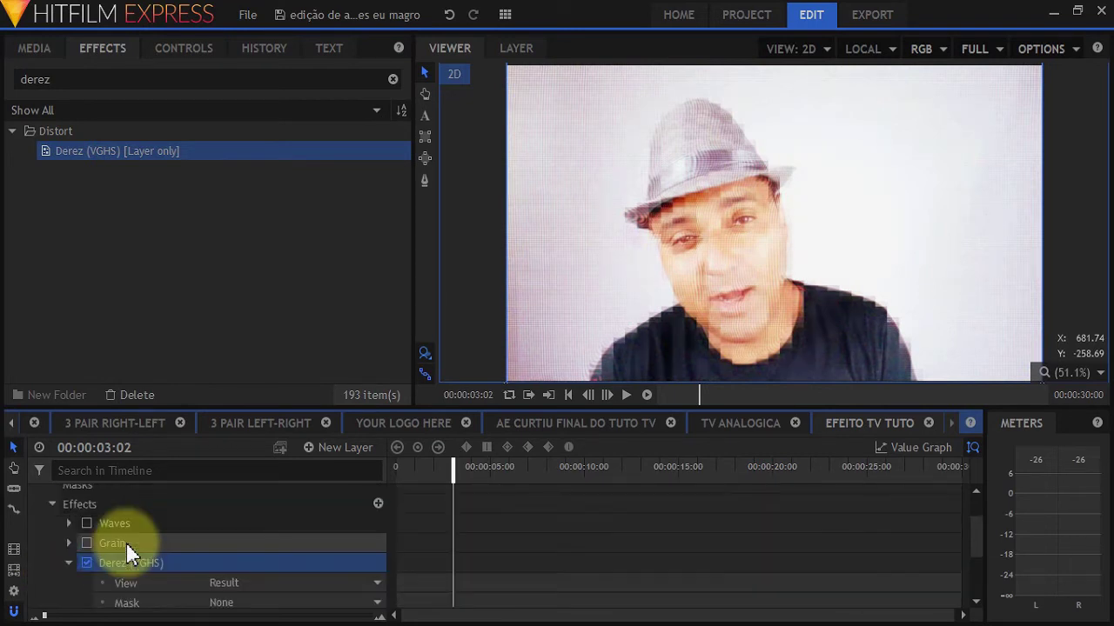
Step: Enlarge the timeline area and set the Pixelation Strength of the Derez (VGHS) effect to 0%
scroll(129, 548, down, 2)
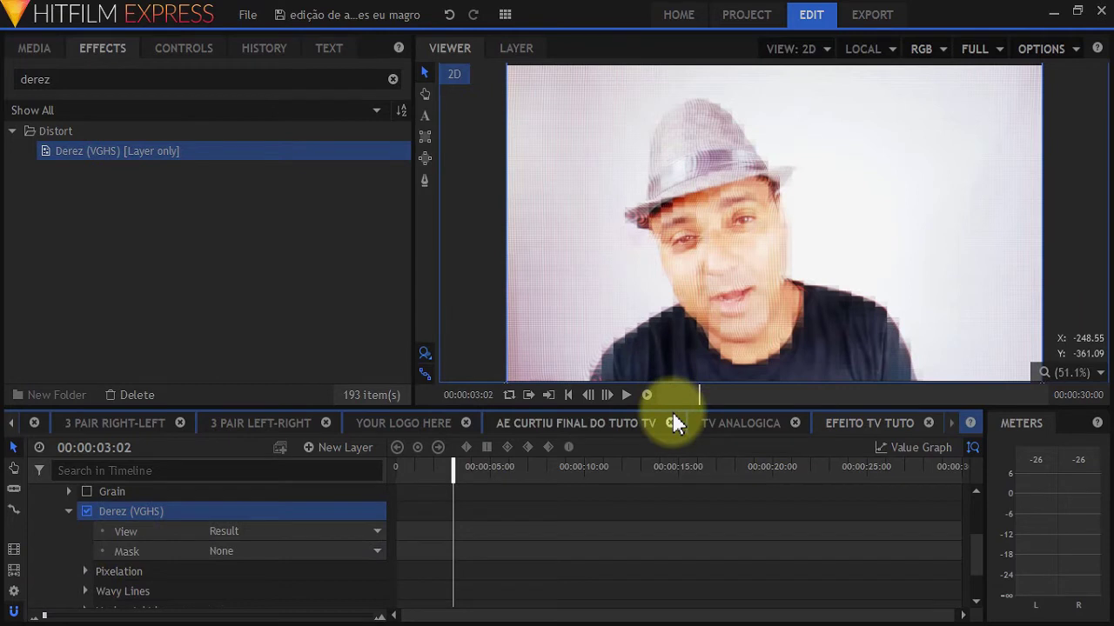
drag(671, 407, 671, 261)
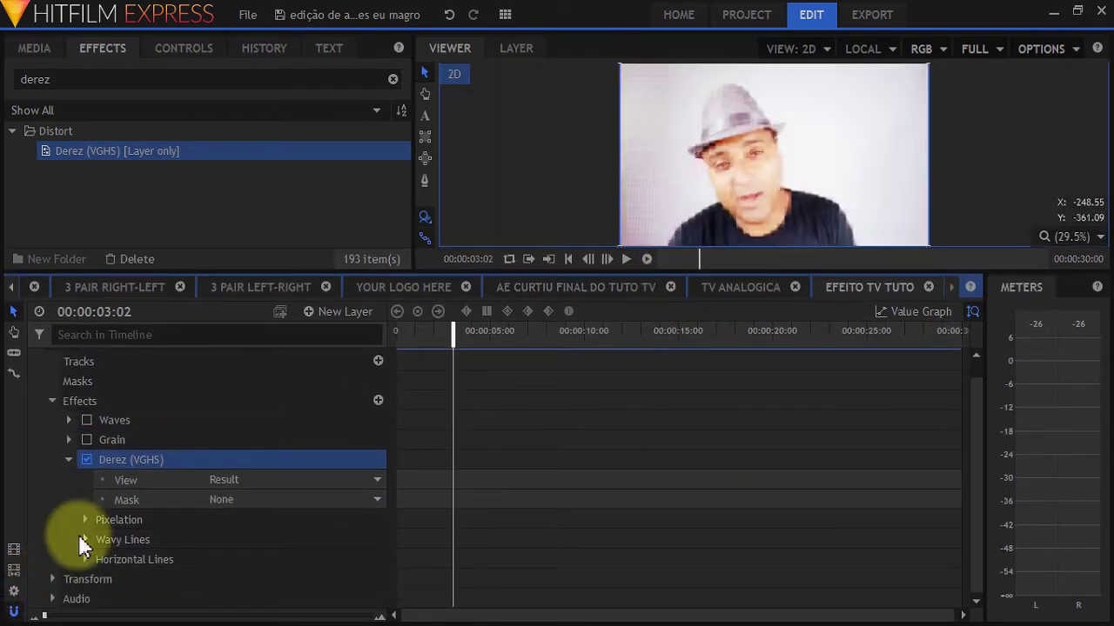
click(84, 519)
scroll(85, 517, down, 2)
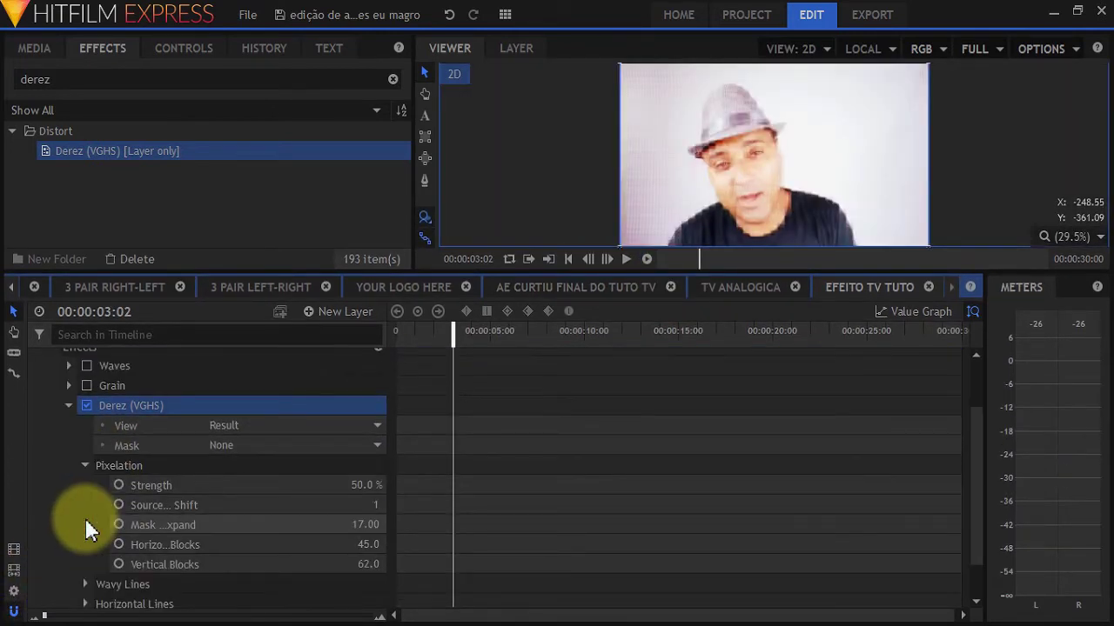
click(347, 483)
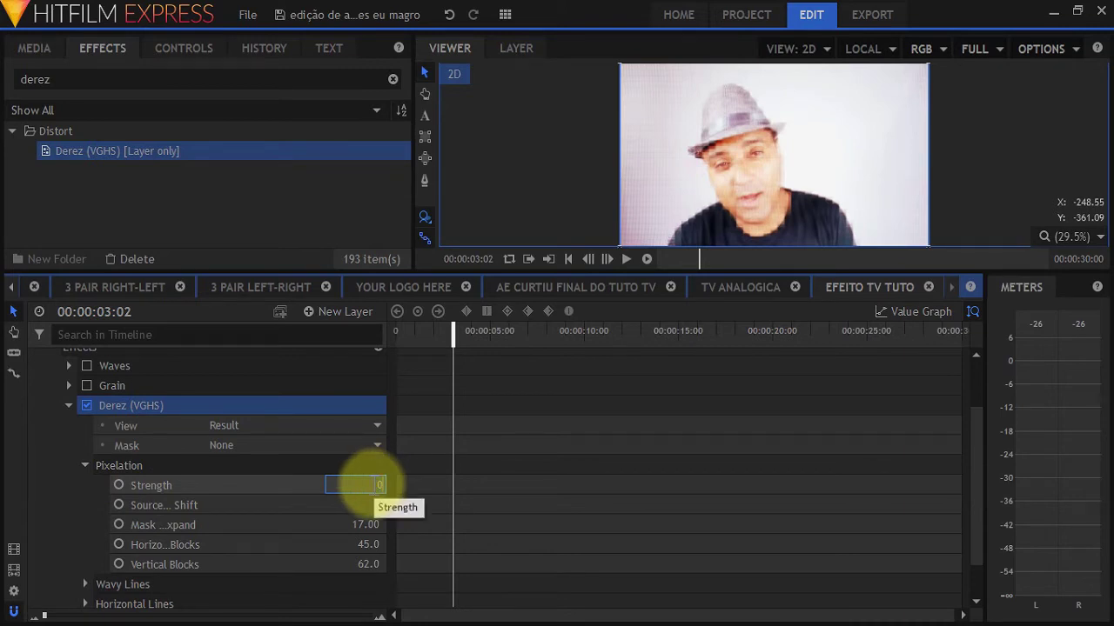
key(Return)
Step: Try a Pixelation Strength of 24% on the Derez (VGHS) effect and examine the face in the viewer
scroll(836, 186, up, 3)
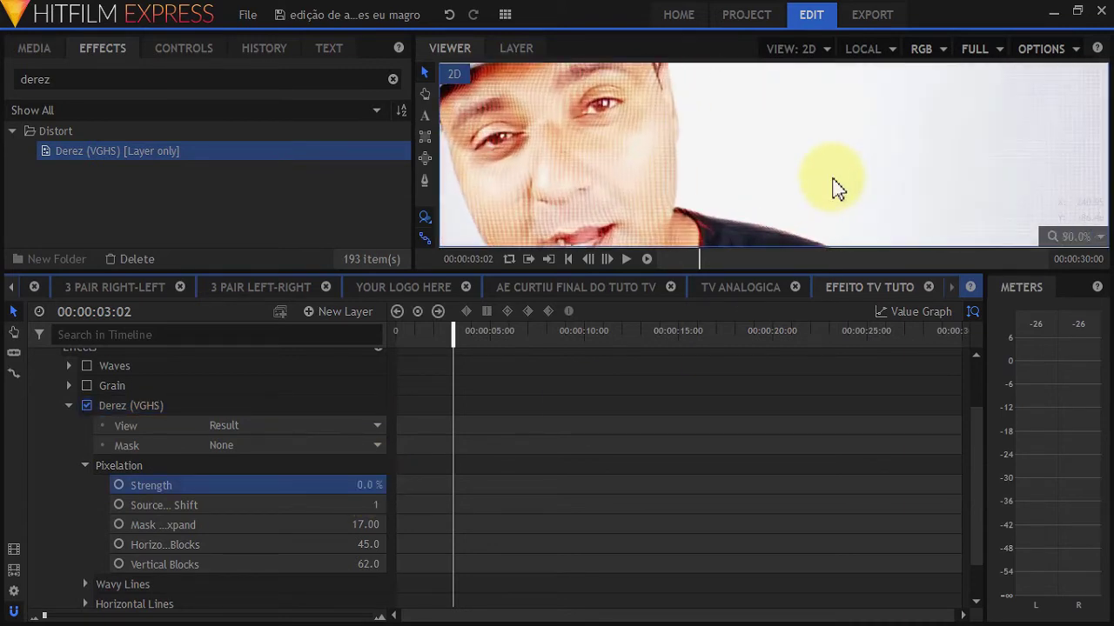
scroll(513, 179, down, 2)
drag(511, 170, 591, 154)
click(348, 485)
text(4)
key(Return)
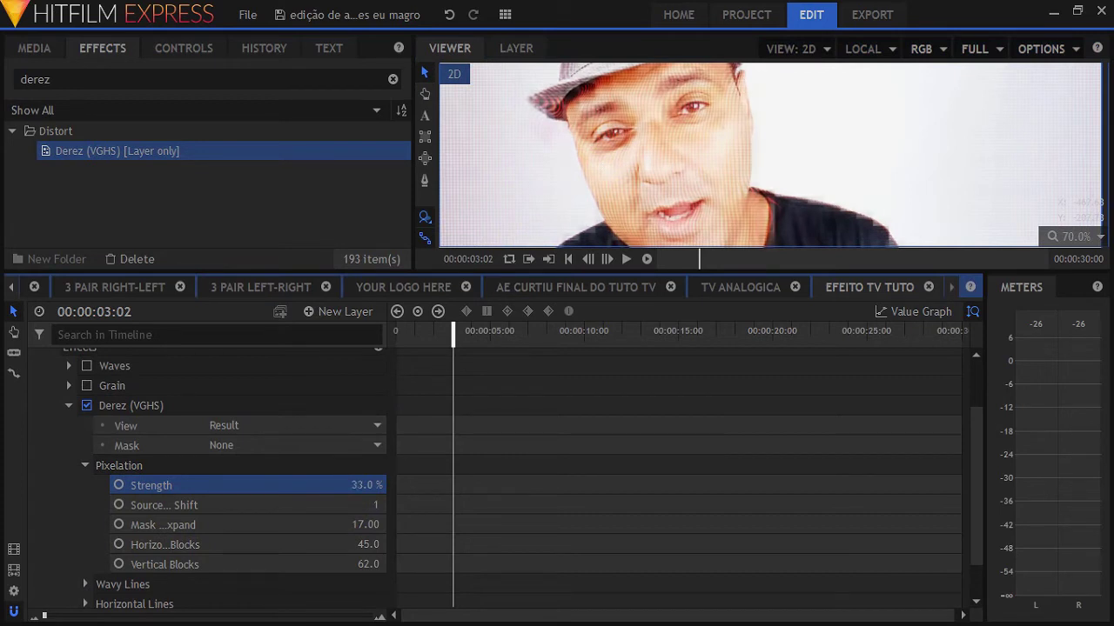
scroll(591, 176, down, 3)
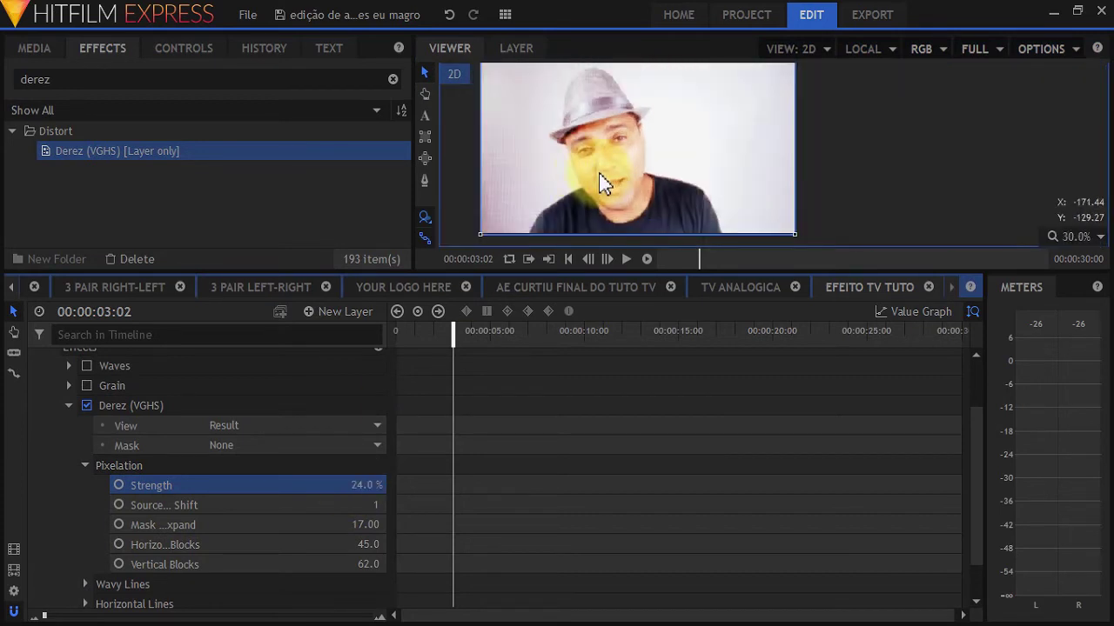
scroll(601, 173, up, 4)
scroll(504, 171, down, 1)
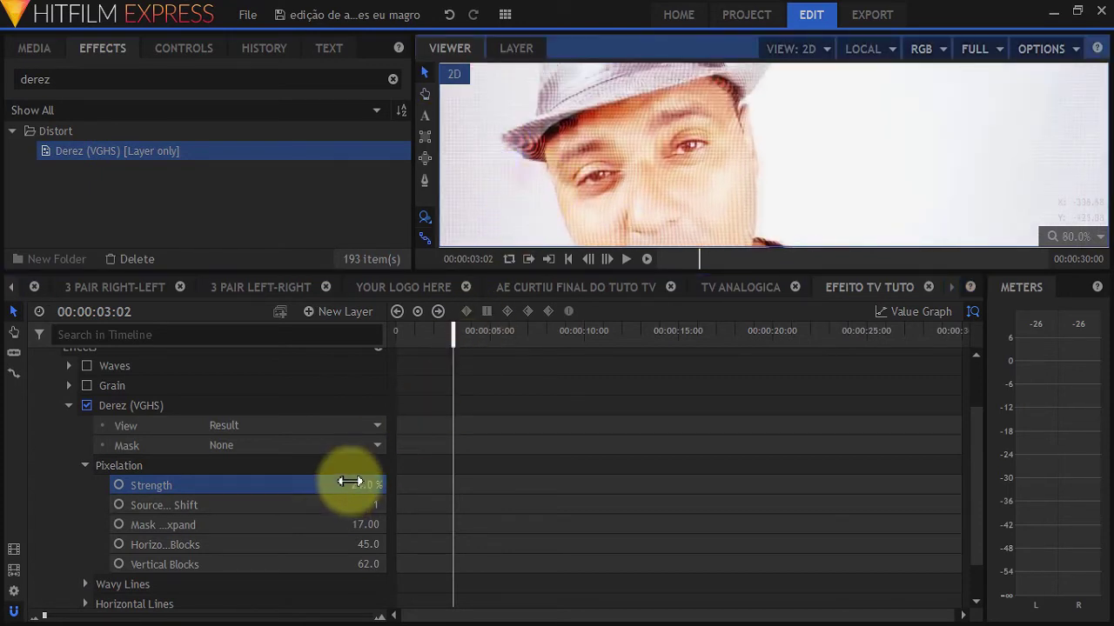
Step: Preview heavy pixelation by raising the Pixelation Strength to 99%, and return it to 0%
drag(345, 485, 287, 486)
drag(365, 485, 609, 485)
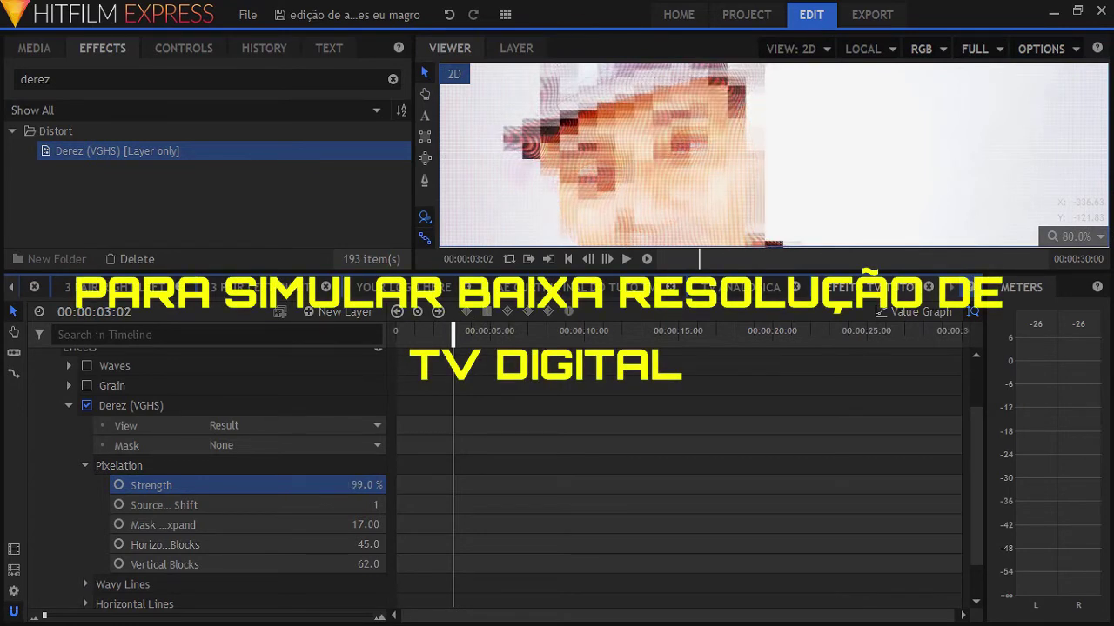
drag(365, 486, 283, 485)
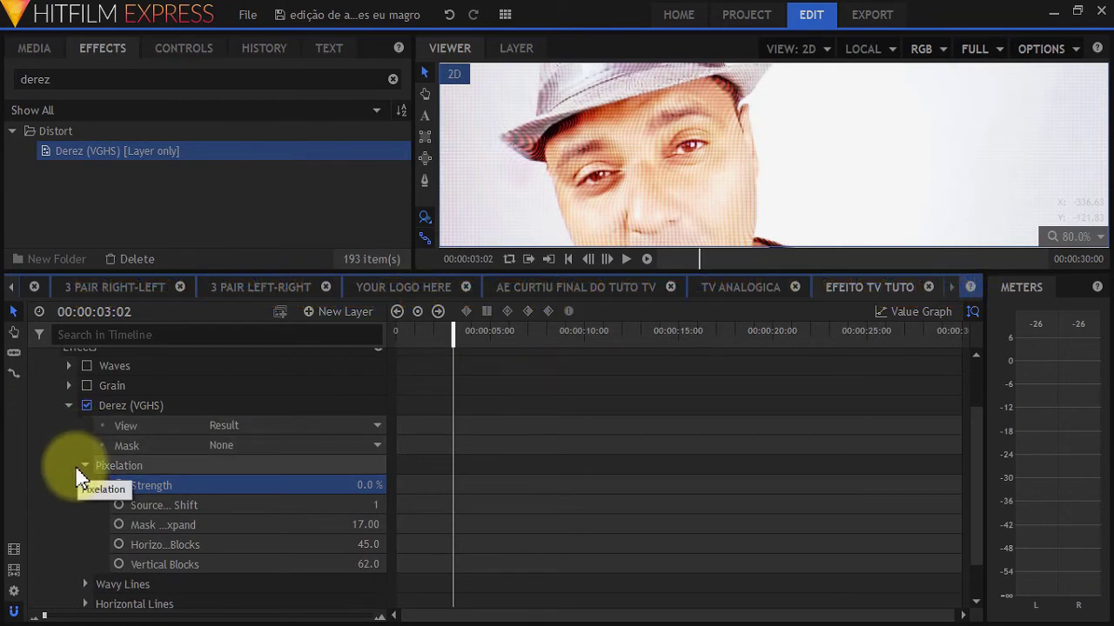
Step: Set the Wavy Lines Strength of the Derez (VGHS) effect to 17%
click(84, 584)
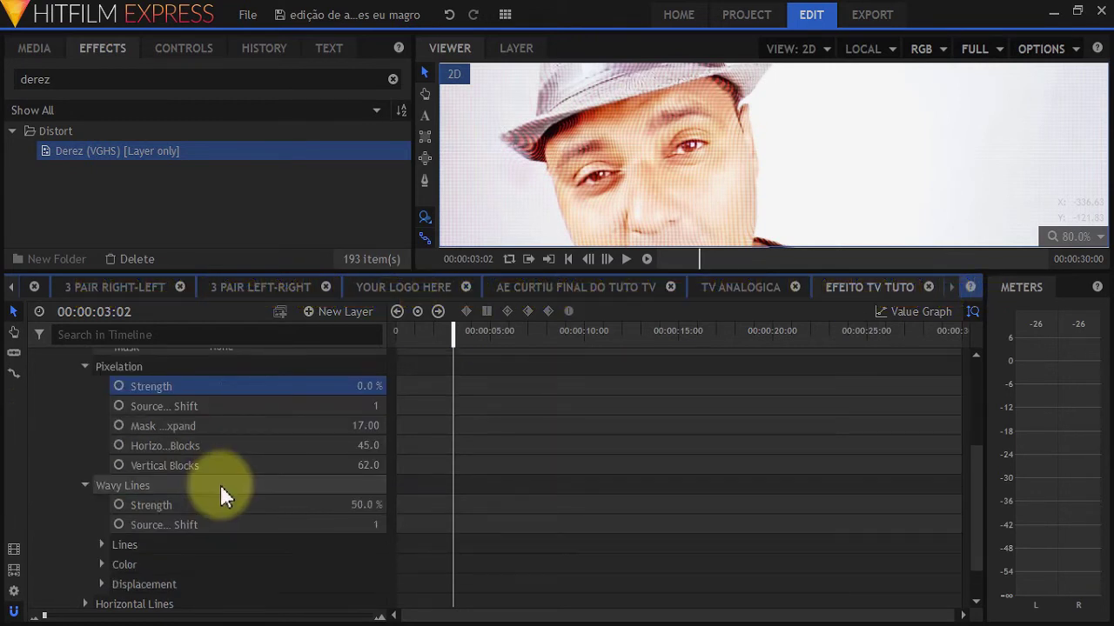
click(359, 505)
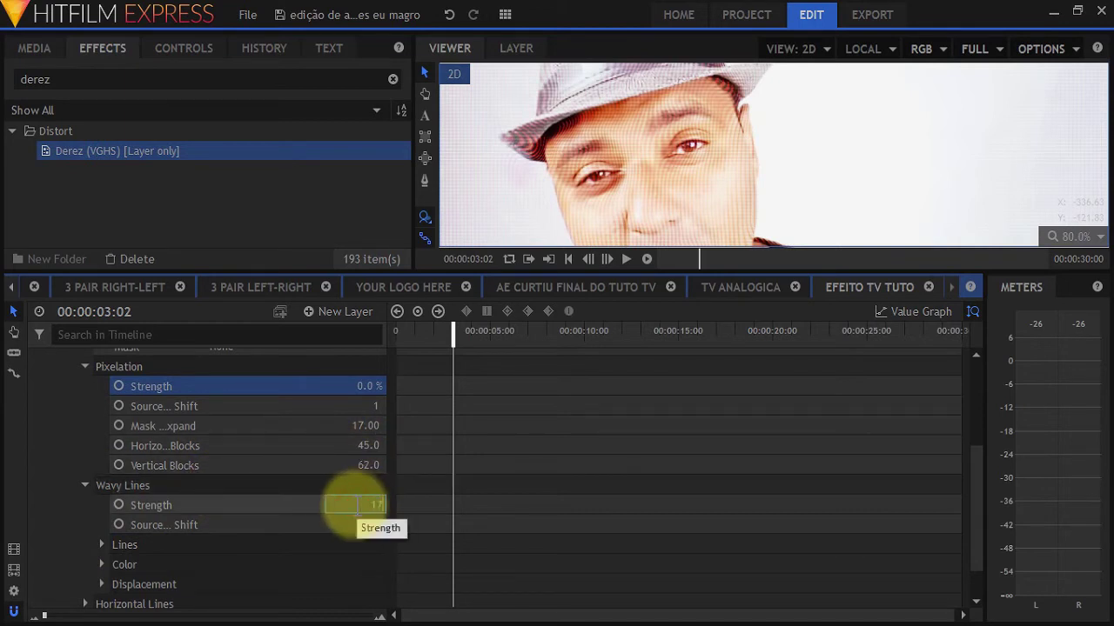
text(17)
key(Return)
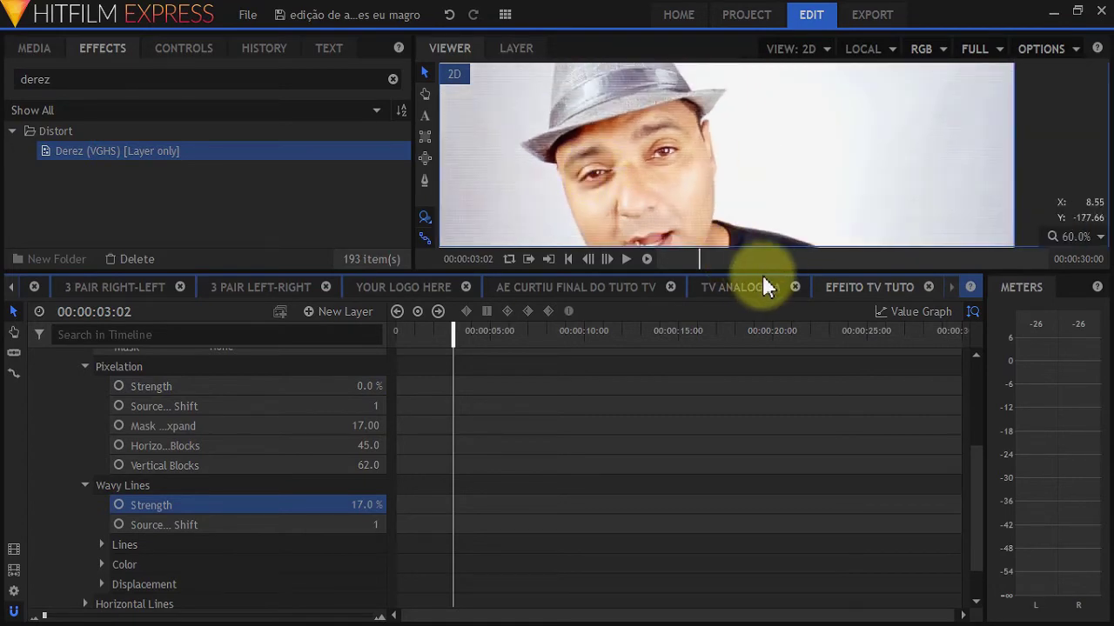
Step: Enlarge the viewer to inspect the clip and fine-tune the Wavy Lines Strength to 19%
drag(752, 272, 766, 383)
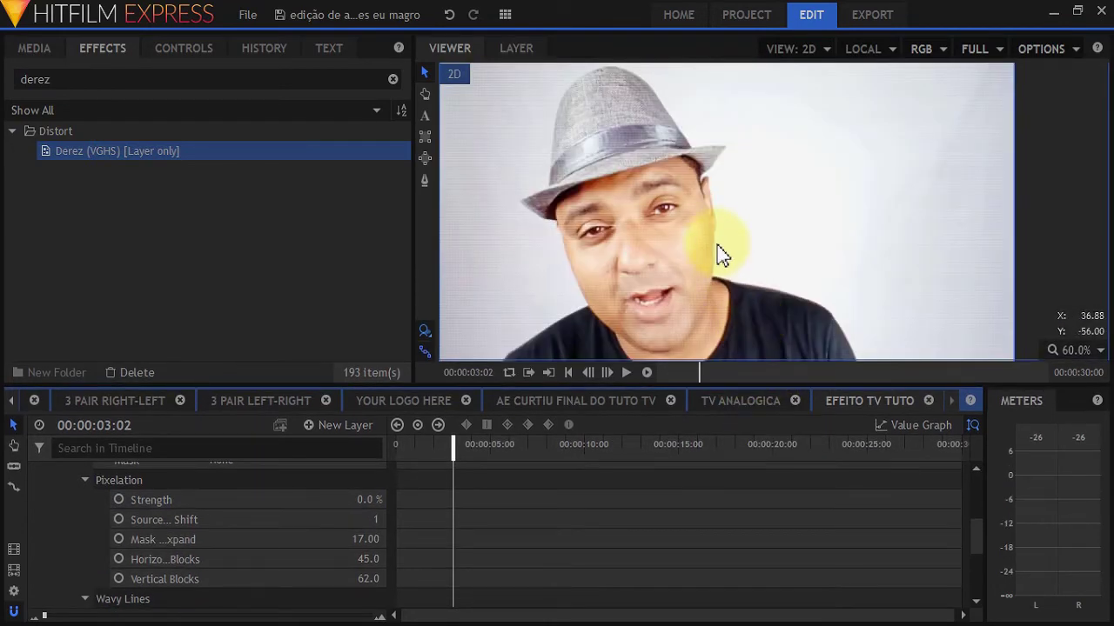
scroll(716, 256, up, 3)
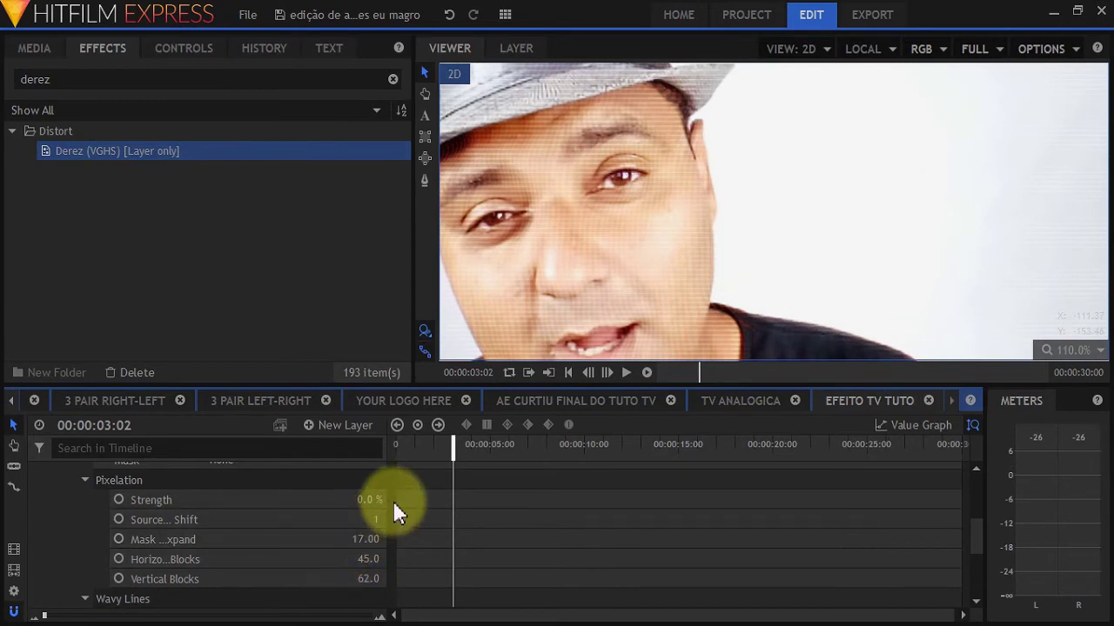
scroll(392, 502, up, 1)
scroll(218, 548, down, 2)
scroll(94, 572, down, 3)
drag(365, 497, 374, 497)
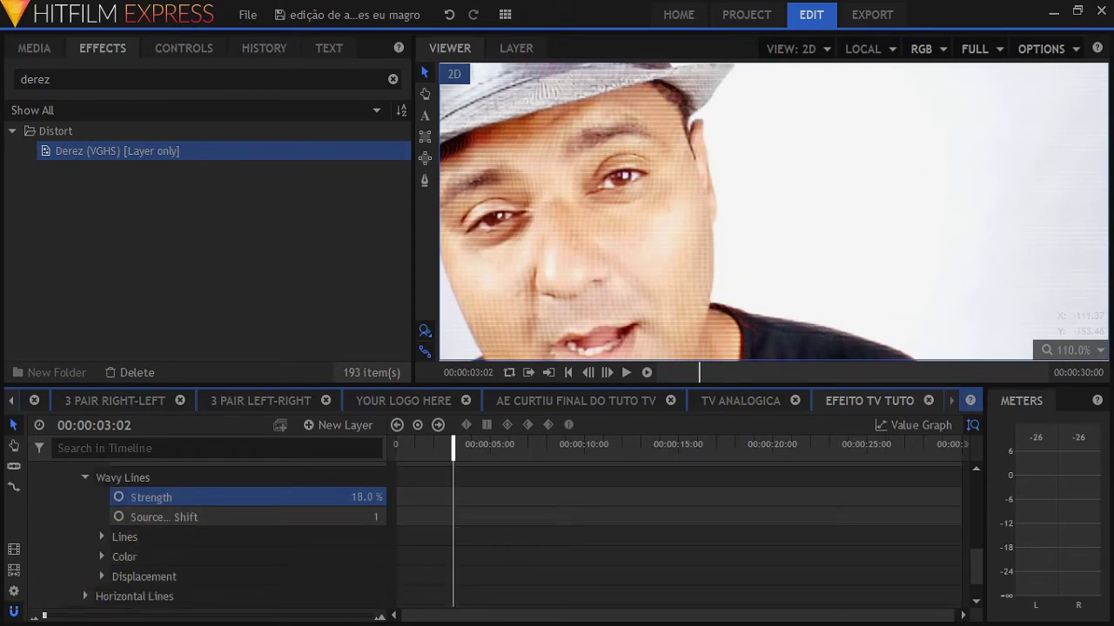
drag(330, 497, 336, 490)
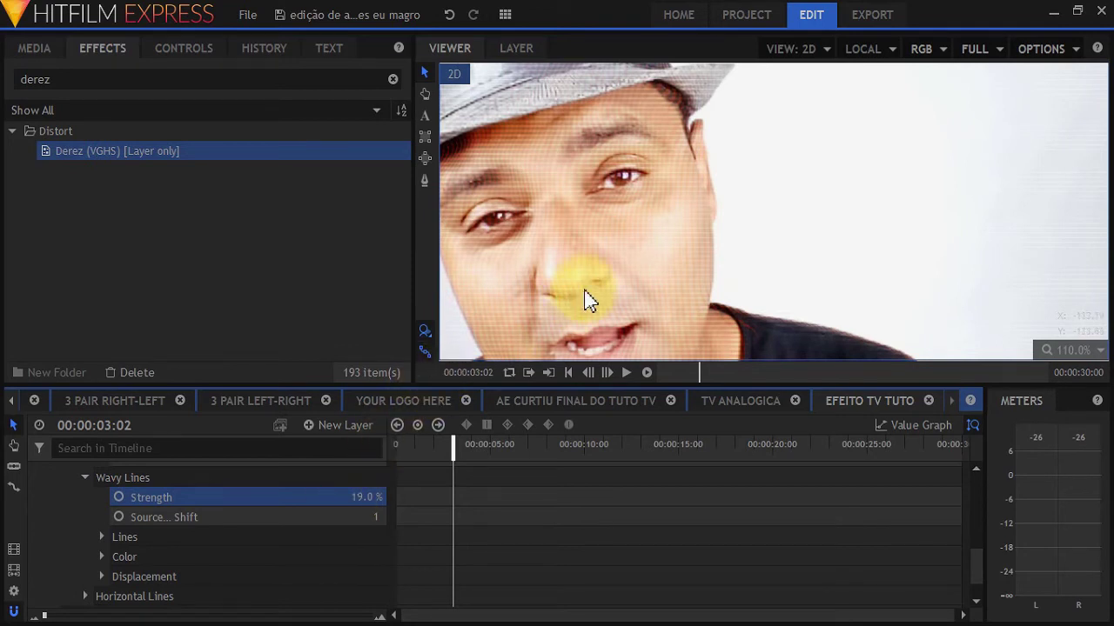
scroll(582, 306, down, 3)
drag(582, 281, 782, 206)
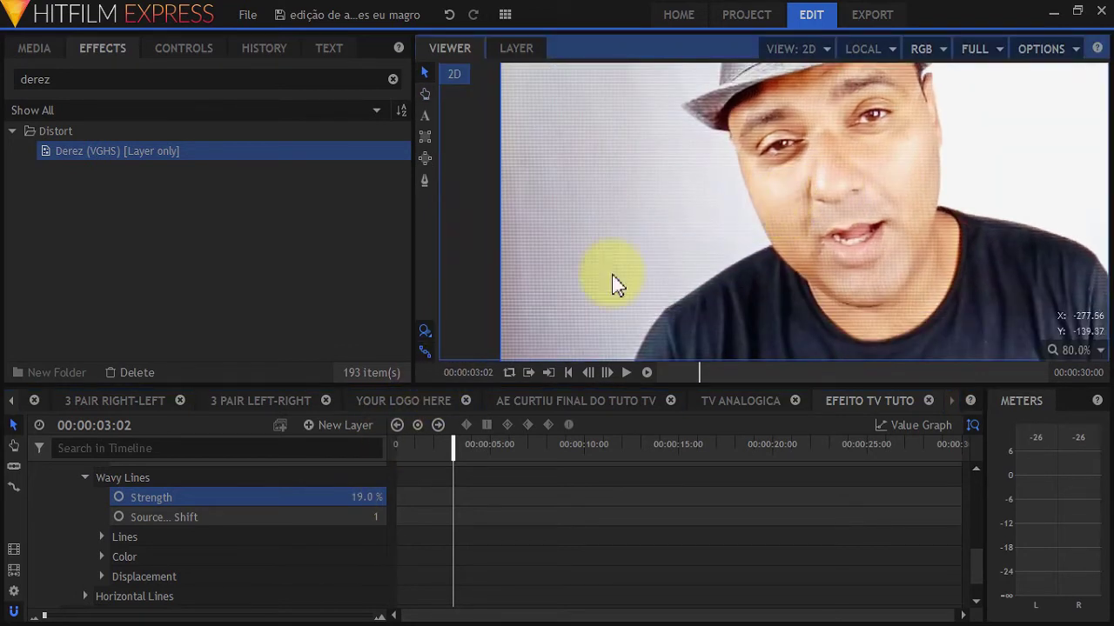
Step: Set the Saturation in the Master Controls of the Wavy Lines Color settings to 0.2
click(105, 561)
scroll(104, 562, down, 1)
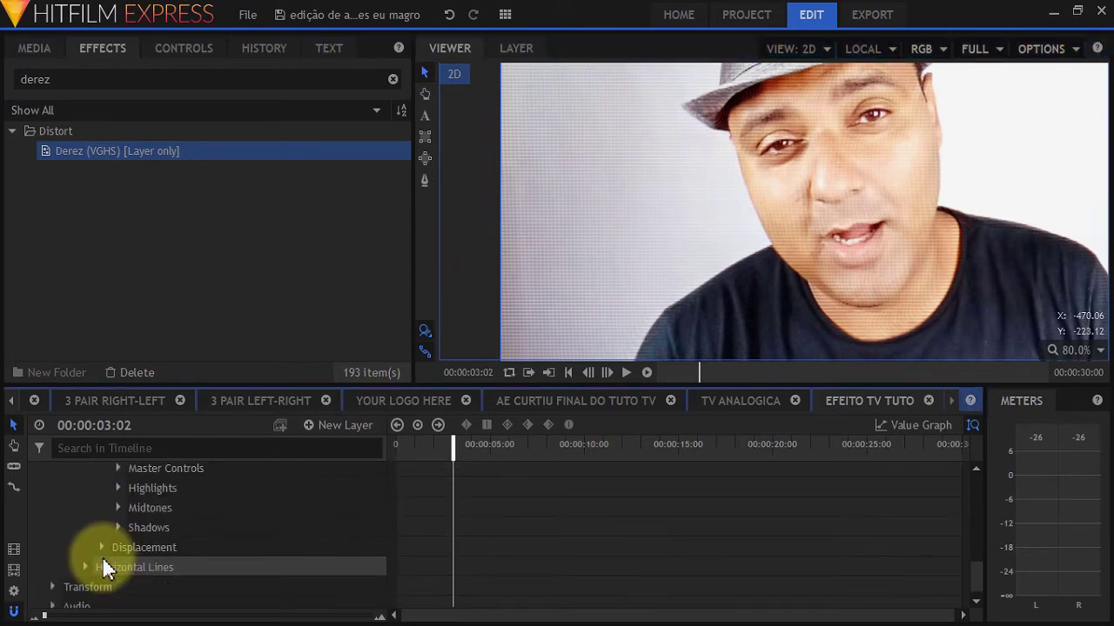
scroll(104, 566, up, 1)
click(118, 522)
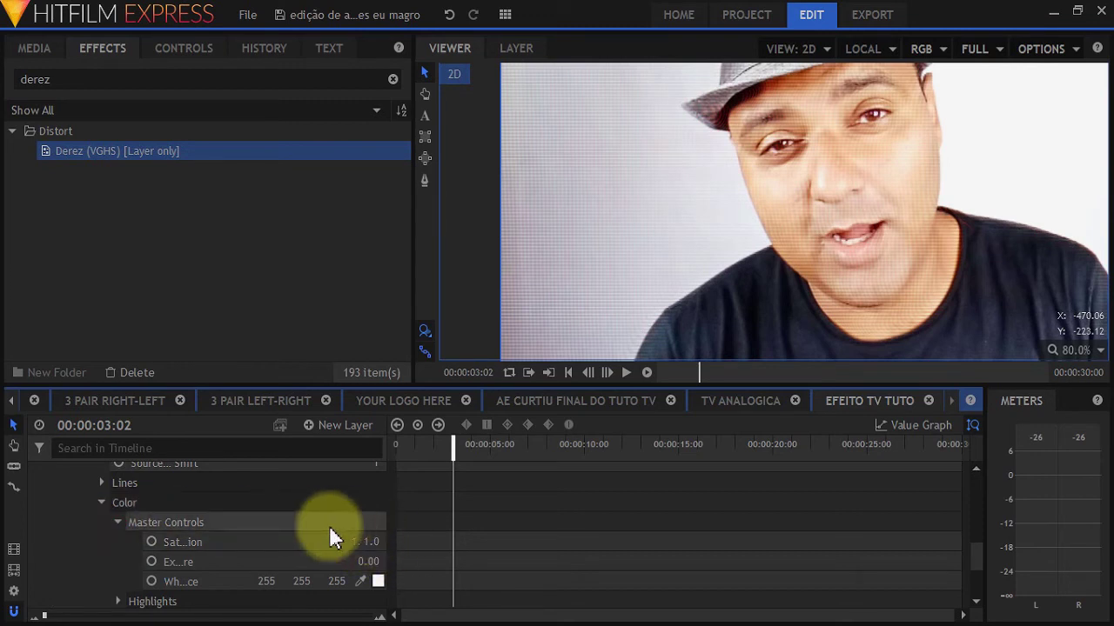
click(368, 541)
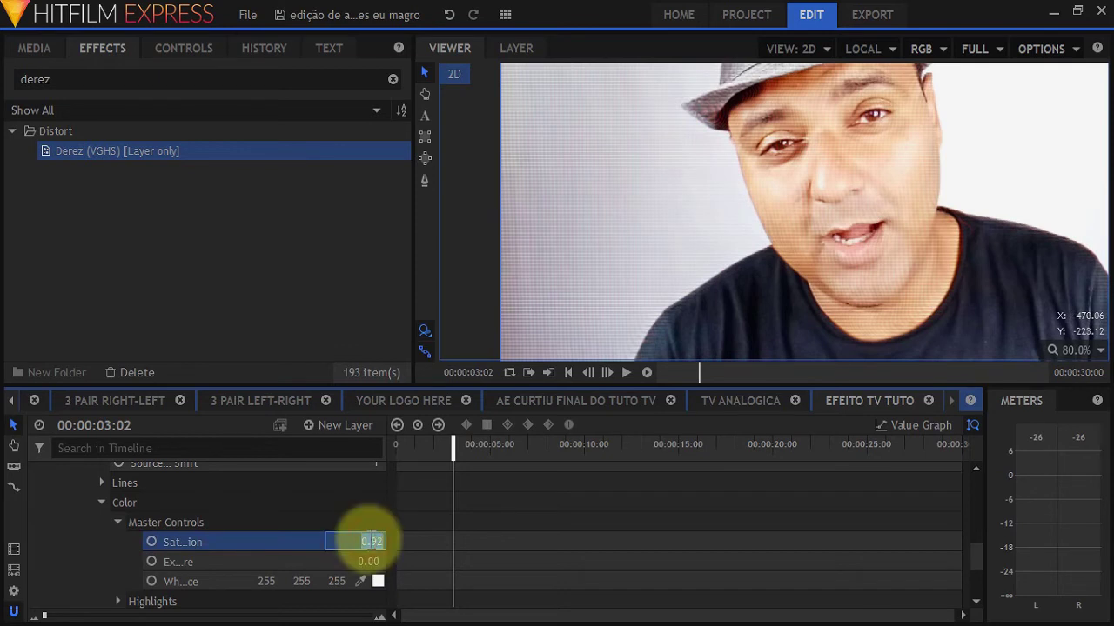
drag(372, 541, 385, 541)
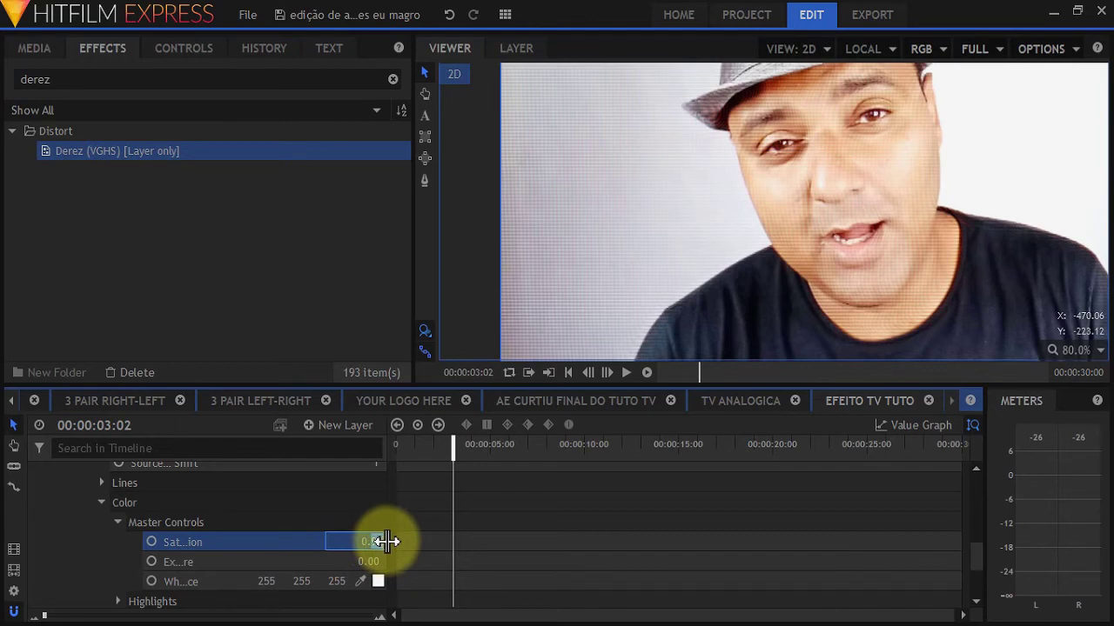
key(Return)
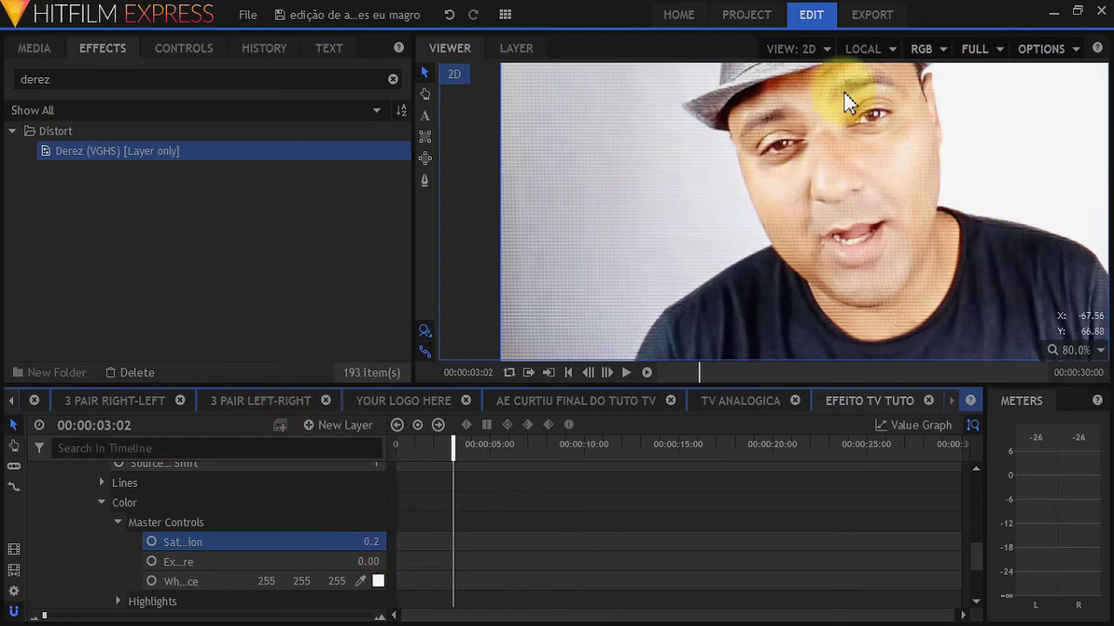
scroll(775, 136, down, 3)
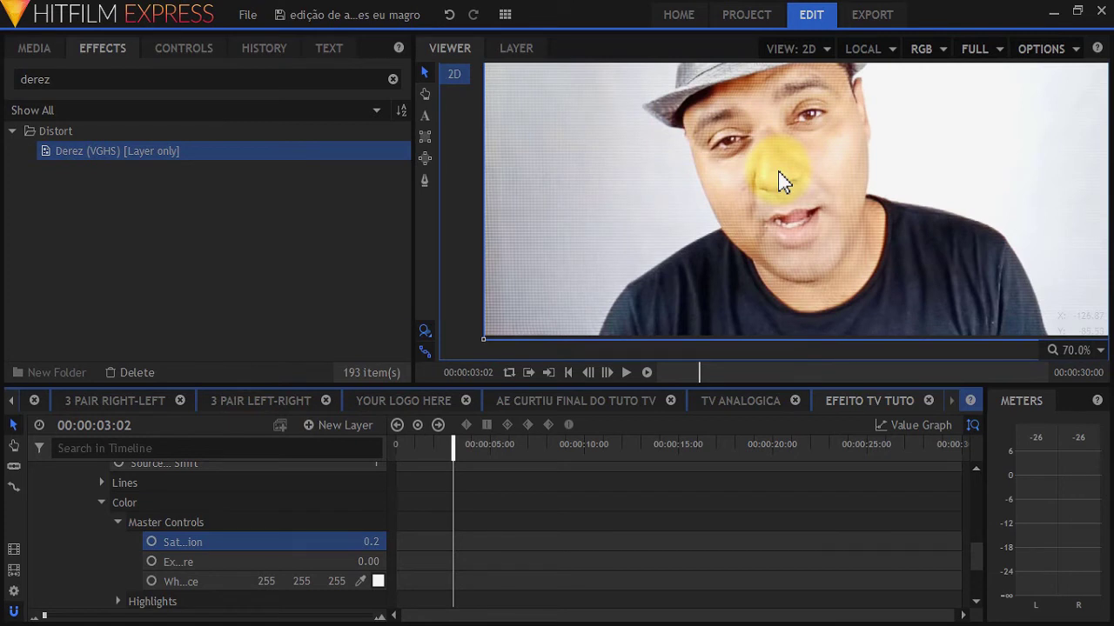
Step: Set the Horizontal Lines Strength of the Derez (VGHS) effect to 70% and adjust its Brightness Contrast settings
scroll(87, 565, down, 5)
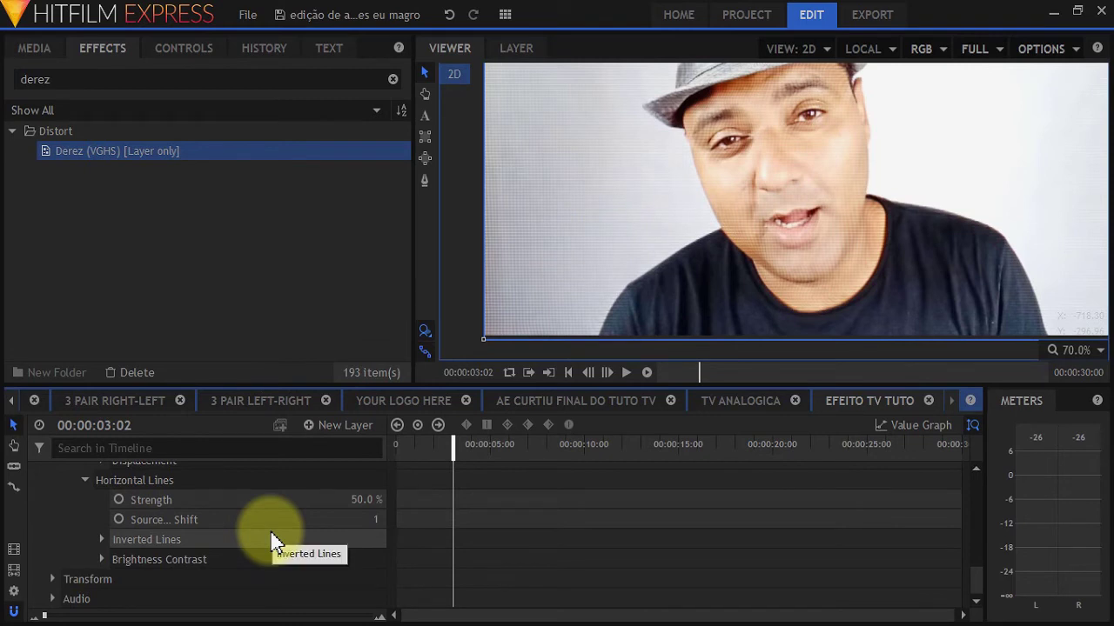
click(356, 499)
text(70)
click(311, 499)
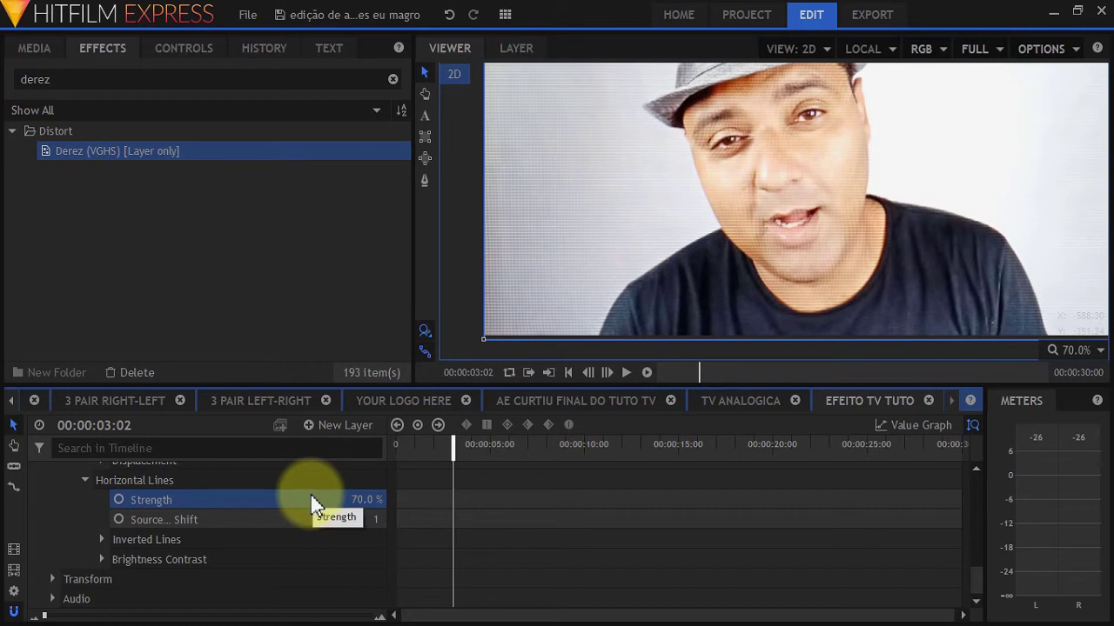
click(101, 559)
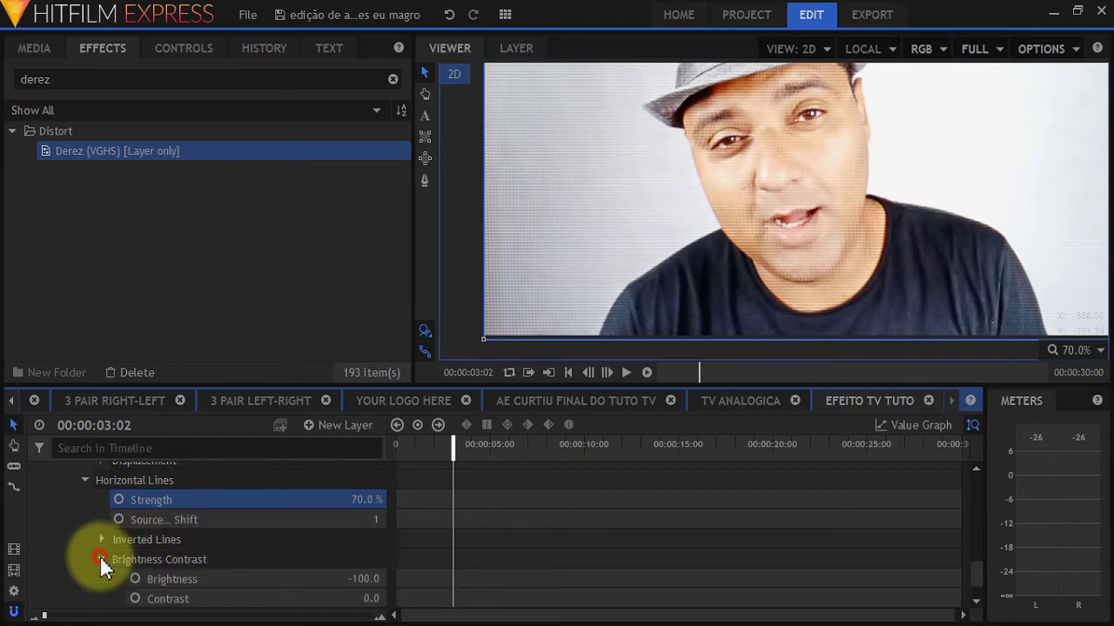
click(261, 559)
scroll(279, 557, down, 1)
drag(367, 555, 374, 555)
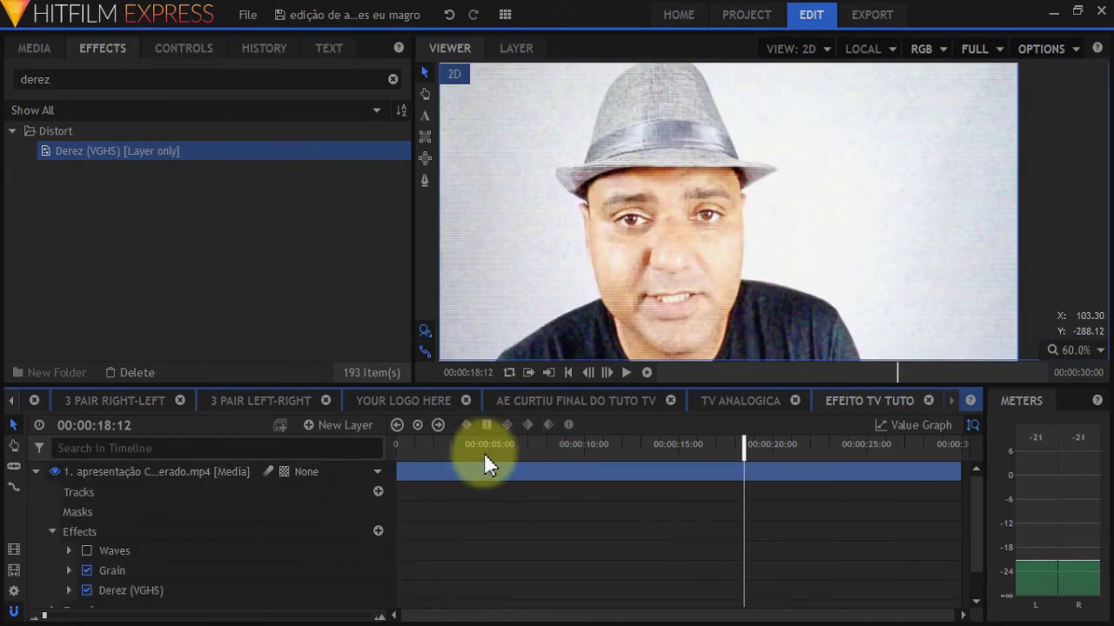
Step: Move the playhead to 00:00:04:16 and enable the Waves effect on the clip
click(484, 449)
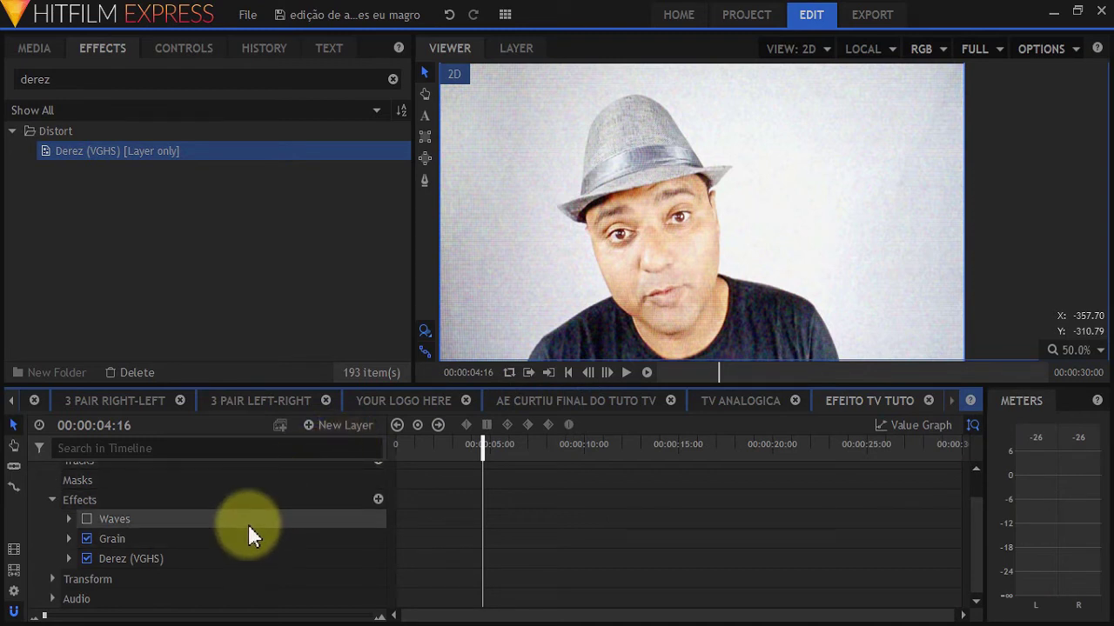
click(165, 539)
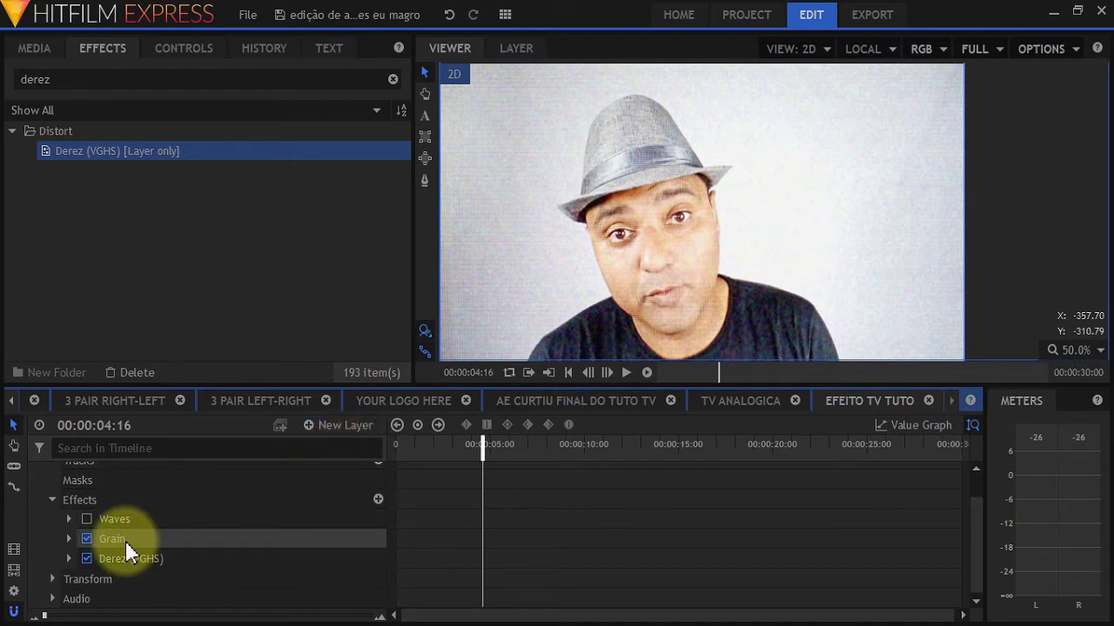
click(177, 519)
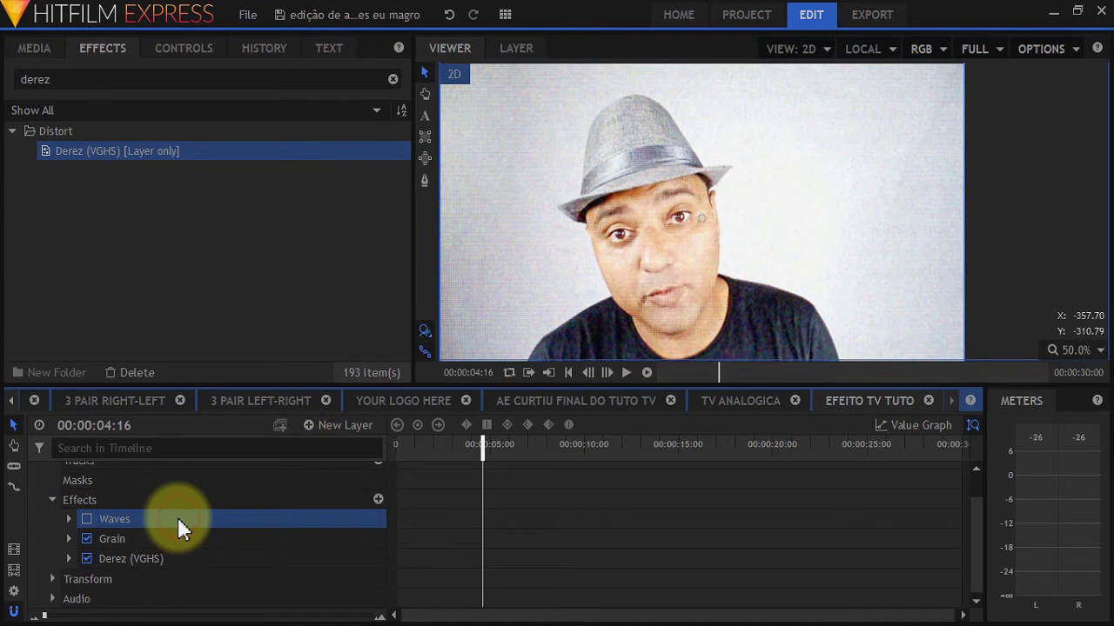
click(86, 518)
Step: Remove the keyframe animation from the Frequency of the Waves effect and collapse the effect's settings
click(69, 520)
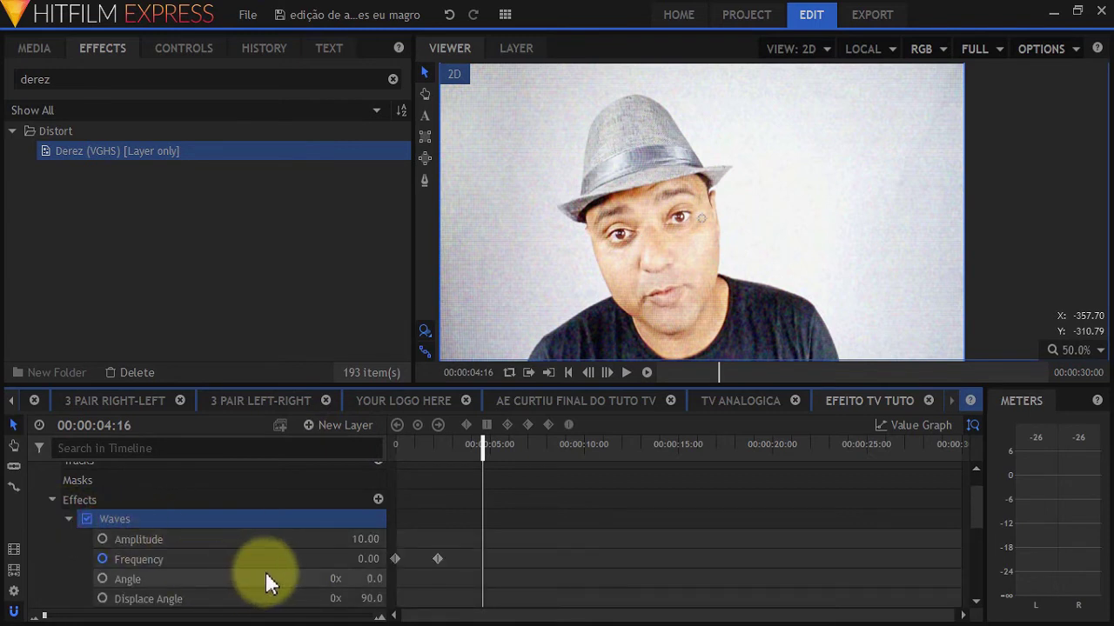
click(106, 562)
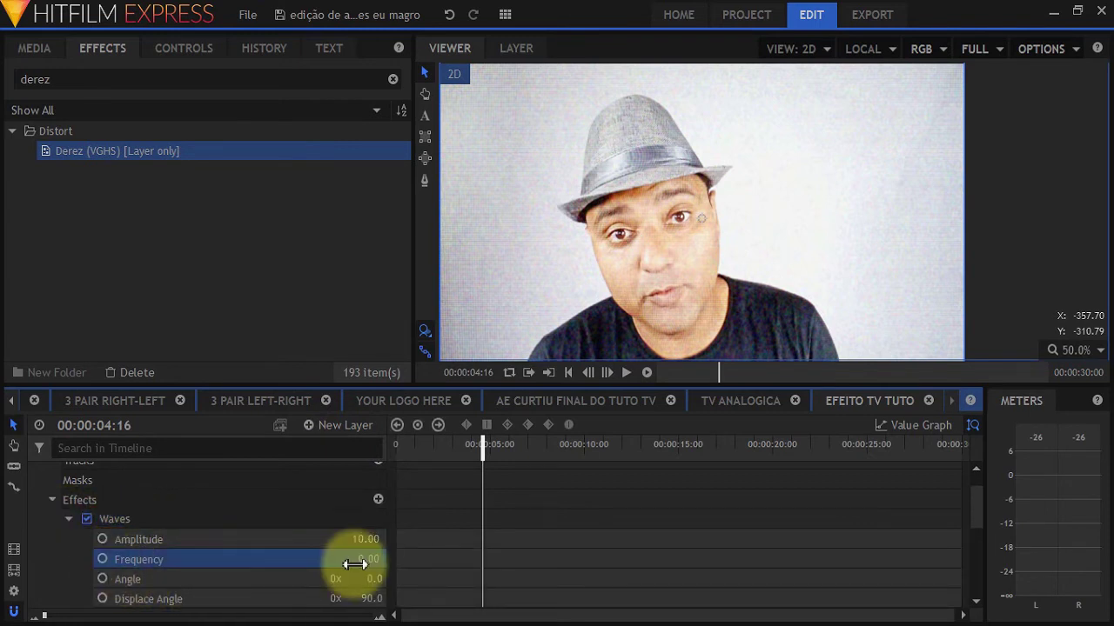
click(70, 519)
Step: Select the Waves, Grain and Derez (VGHS) effects on the clip together and start creating a preset from them
click(115, 519)
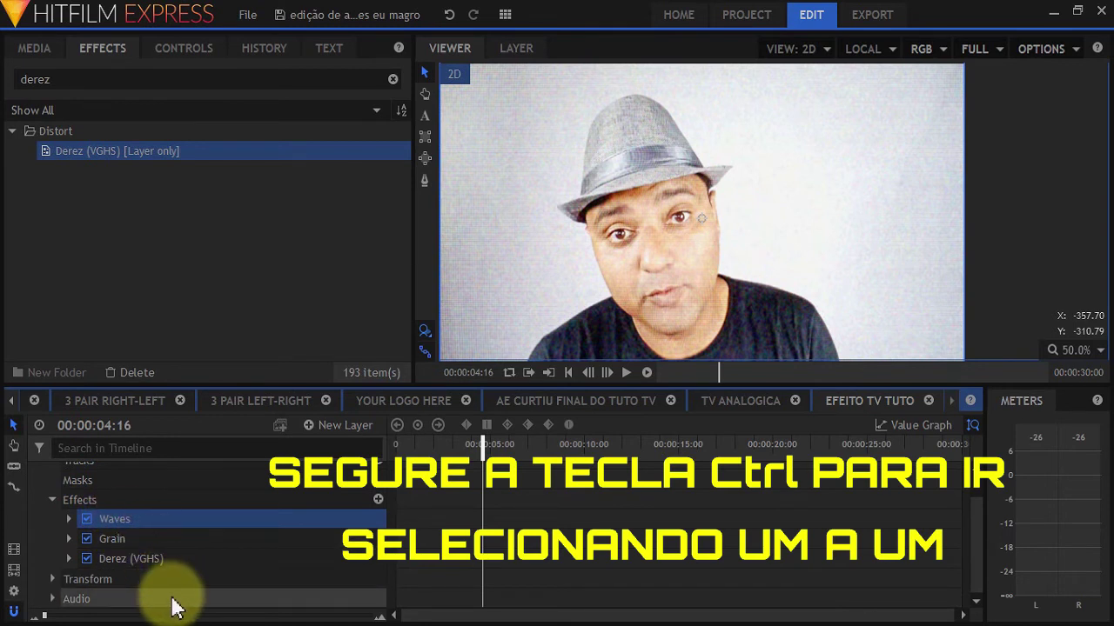
ctrl+click(179, 540)
ctrl+click(182, 557)
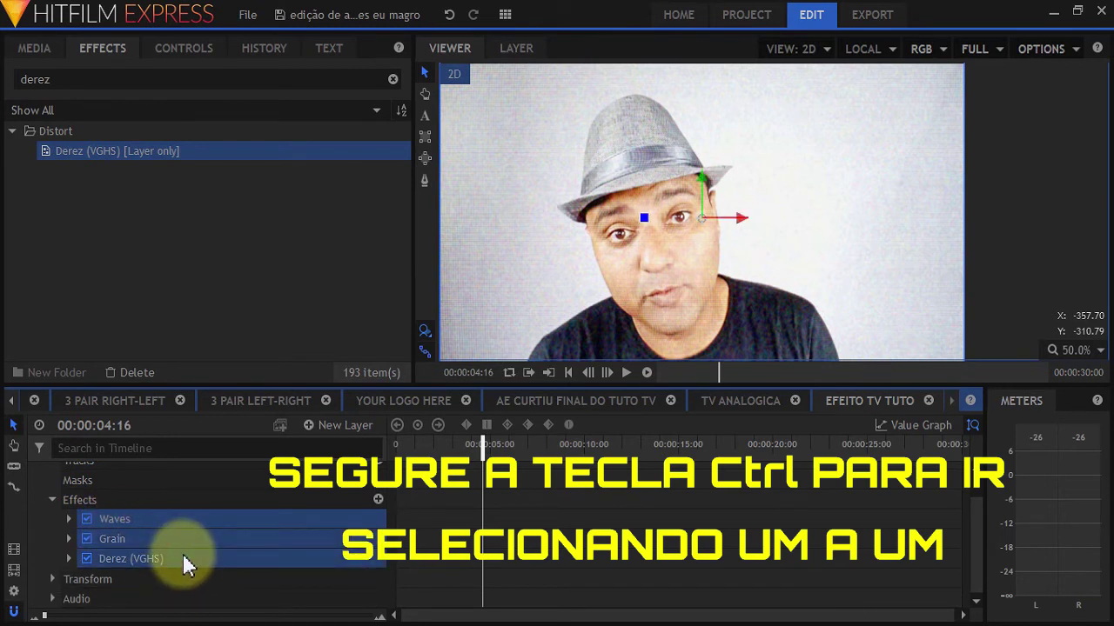
right_click(185, 562)
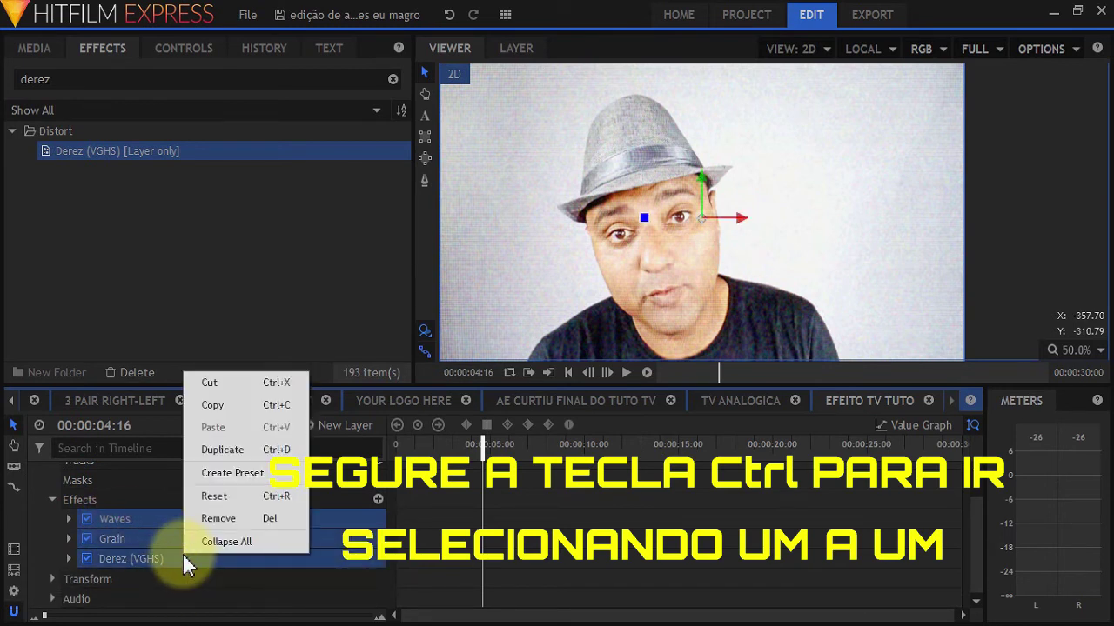
click(278, 478)
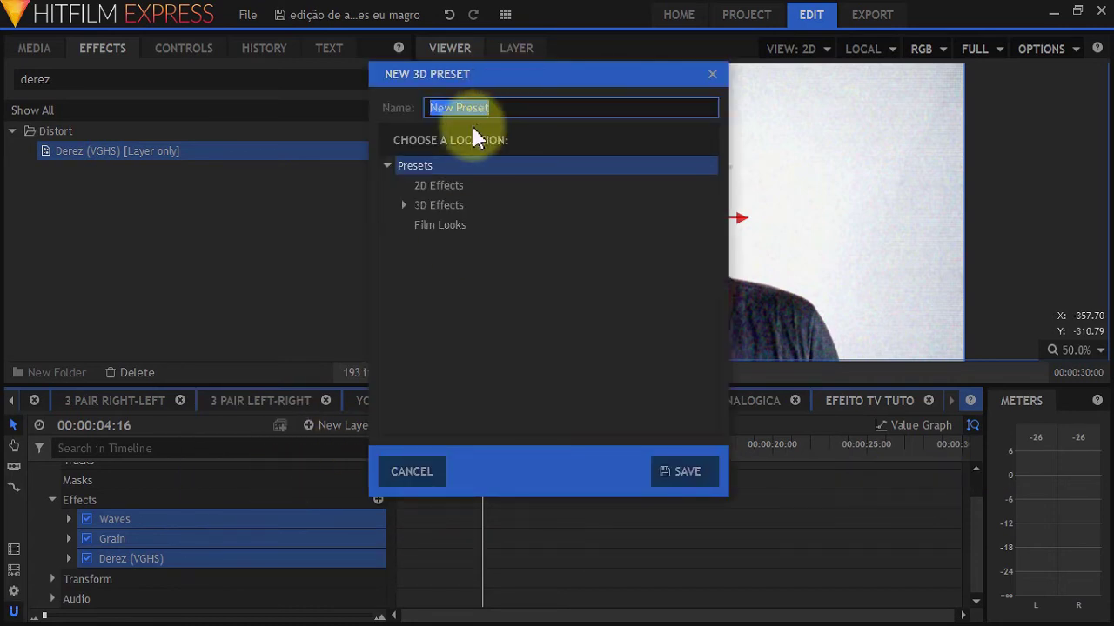
Step: Save the new preset in the 2D Effects location under the name "efeito simulação tv"
click(453, 205)
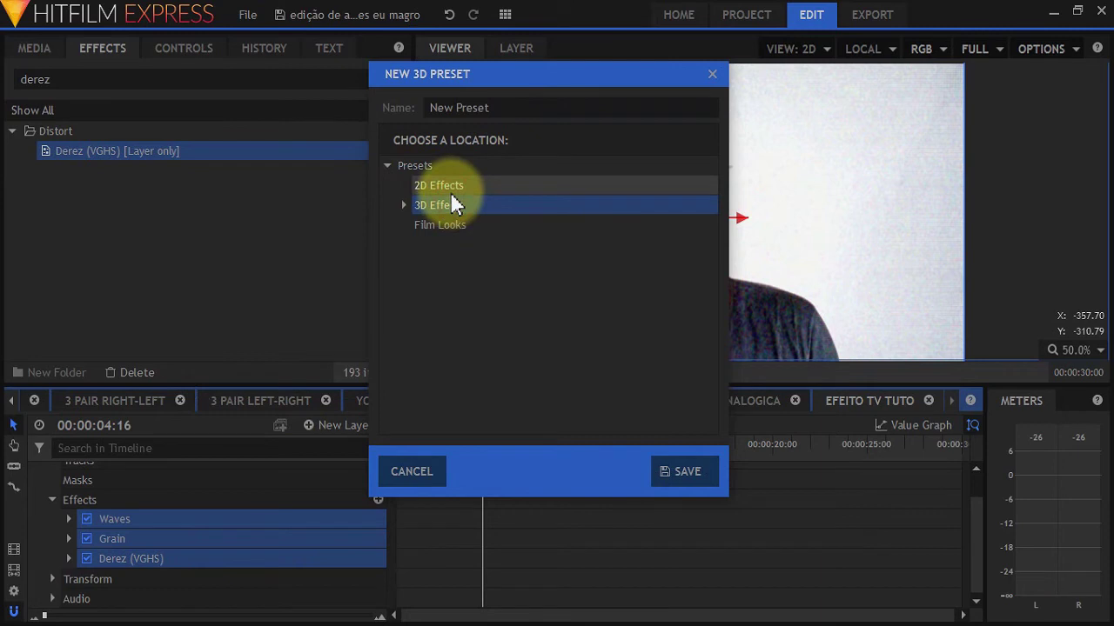
click(451, 186)
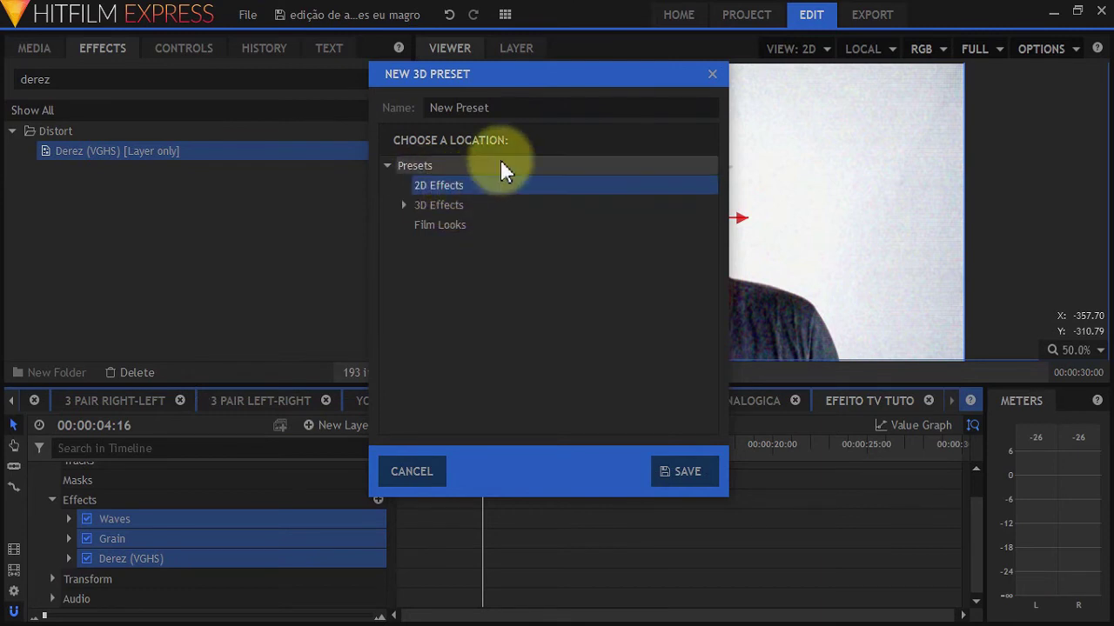
click(487, 106)
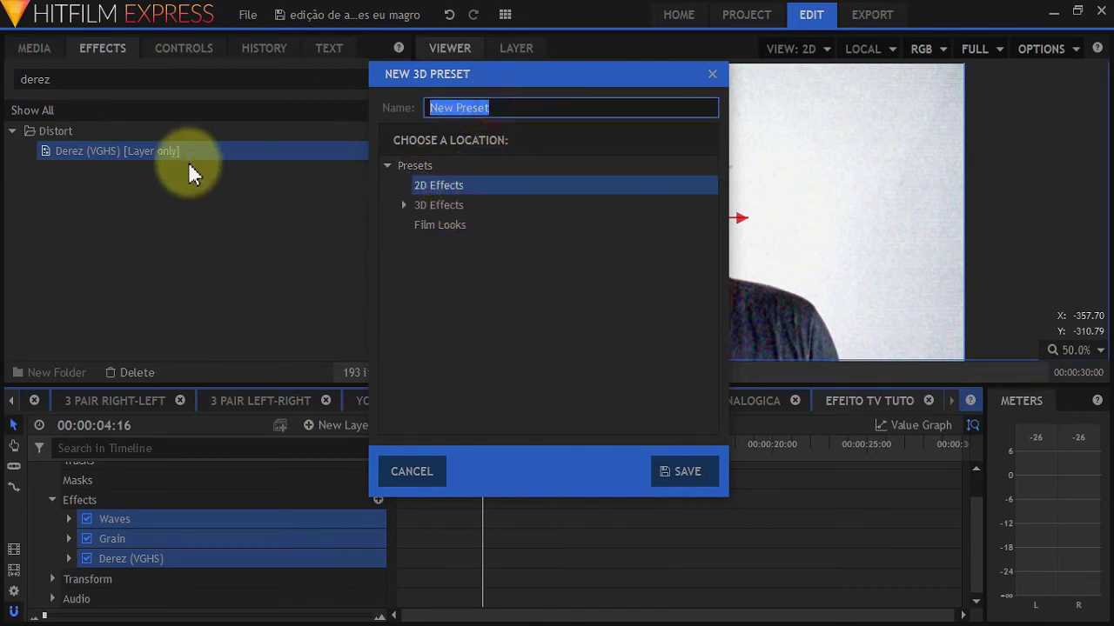
text(efeito simulação tv)
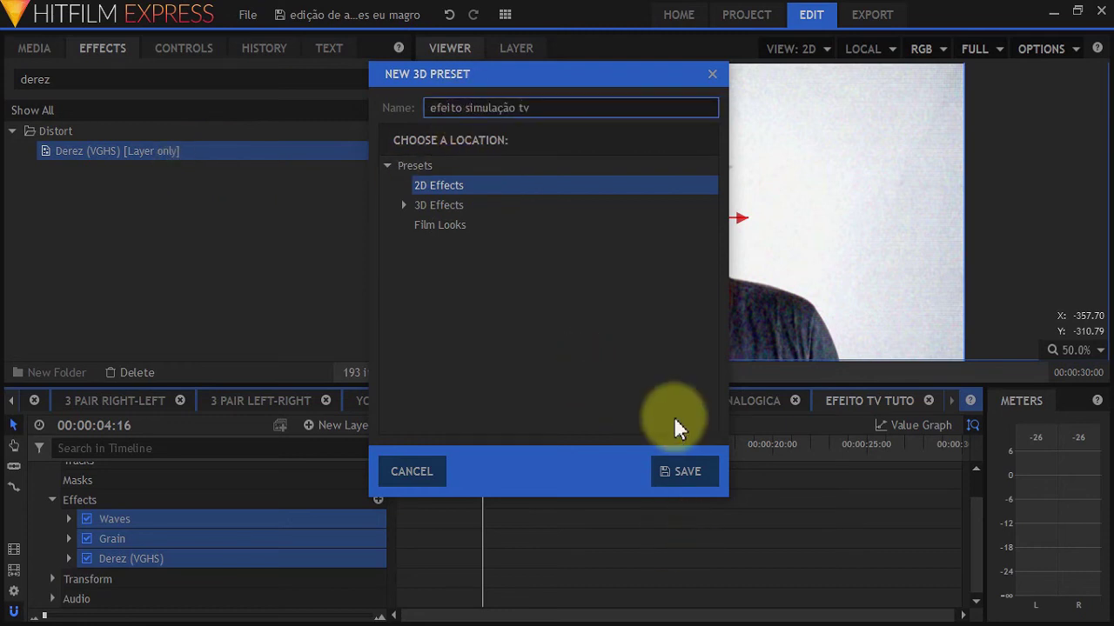
click(684, 475)
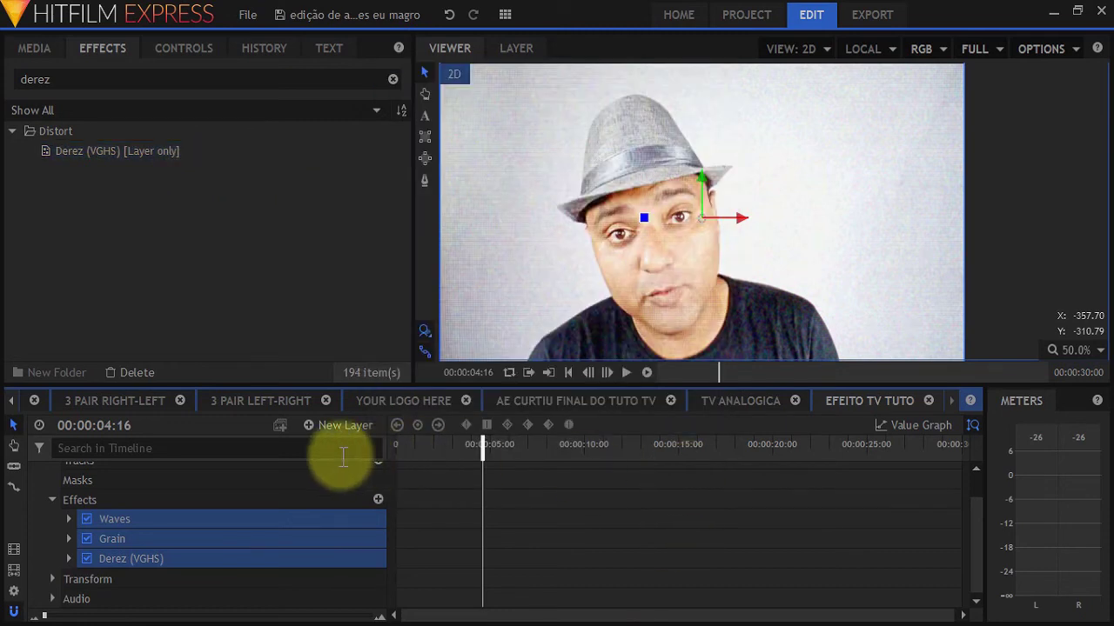
Step: Disable the clip's existing Waves, Grain and Derez (VGHS) effects and collapse the clip layer in the timeline
scroll(273, 472, up, 2)
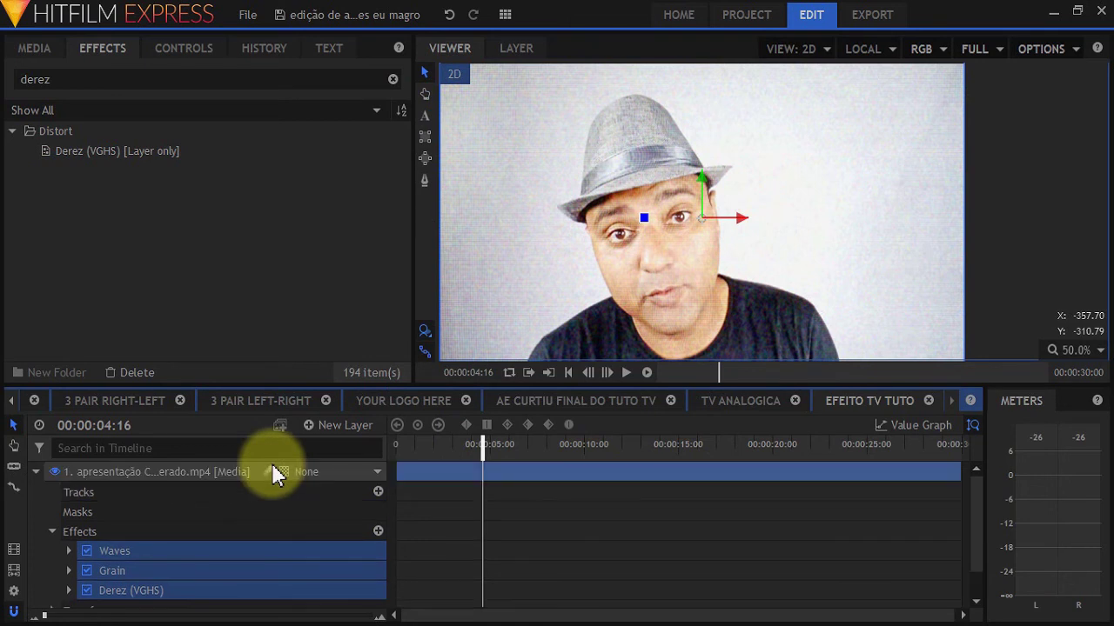
click(53, 532)
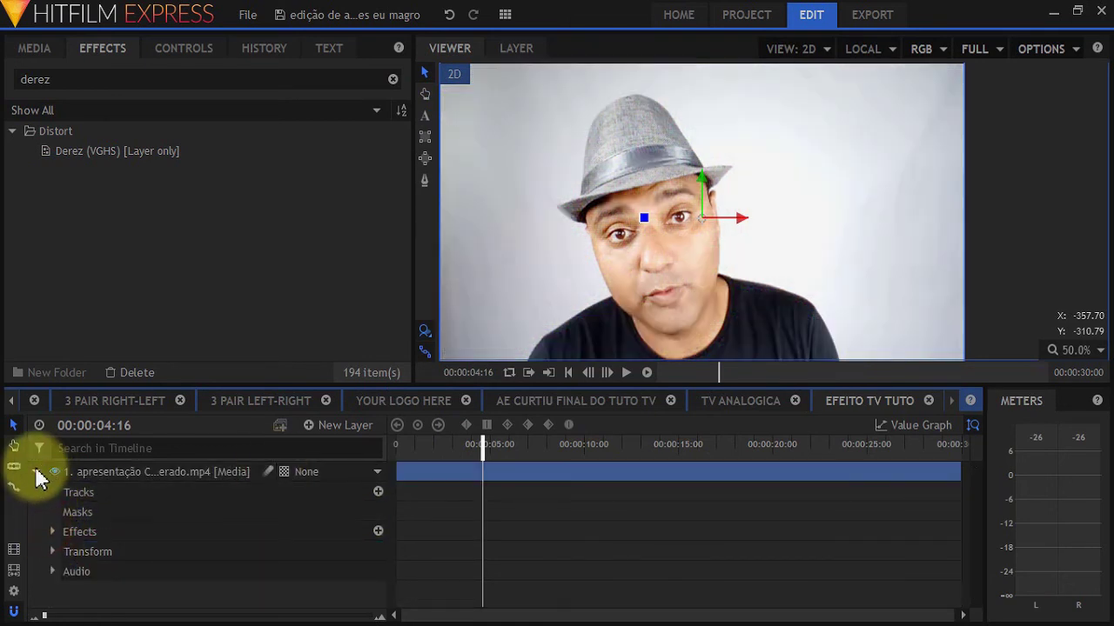
click(37, 477)
click(99, 478)
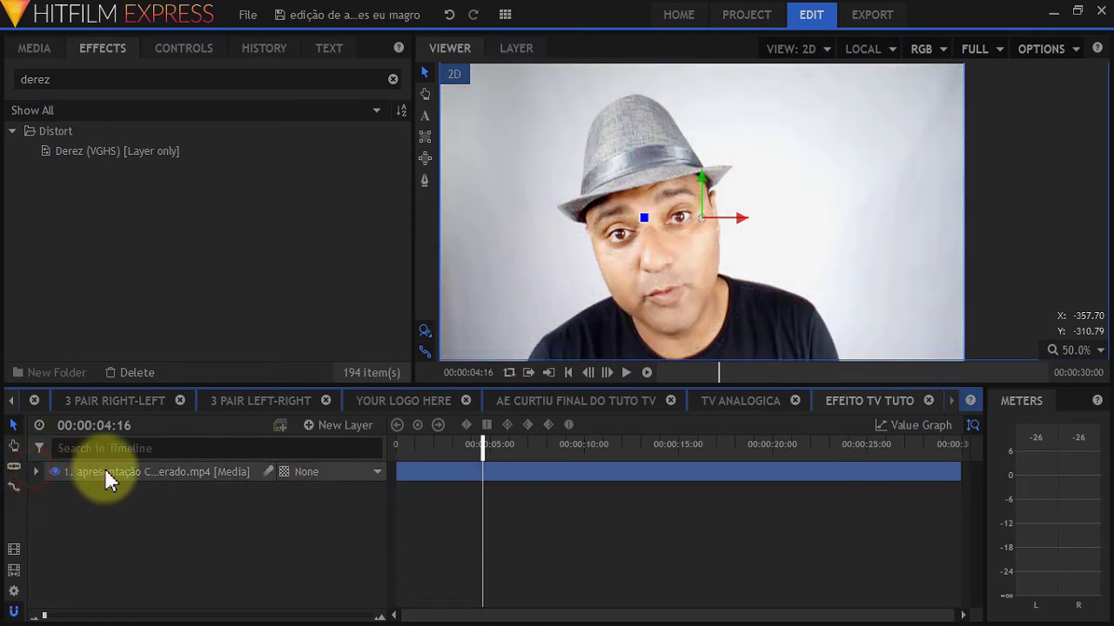
Step: Clear the effects search and expand the 2D Effects folder of the Presets to locate the saved preset
double_click(33, 79)
key(BackSpace)
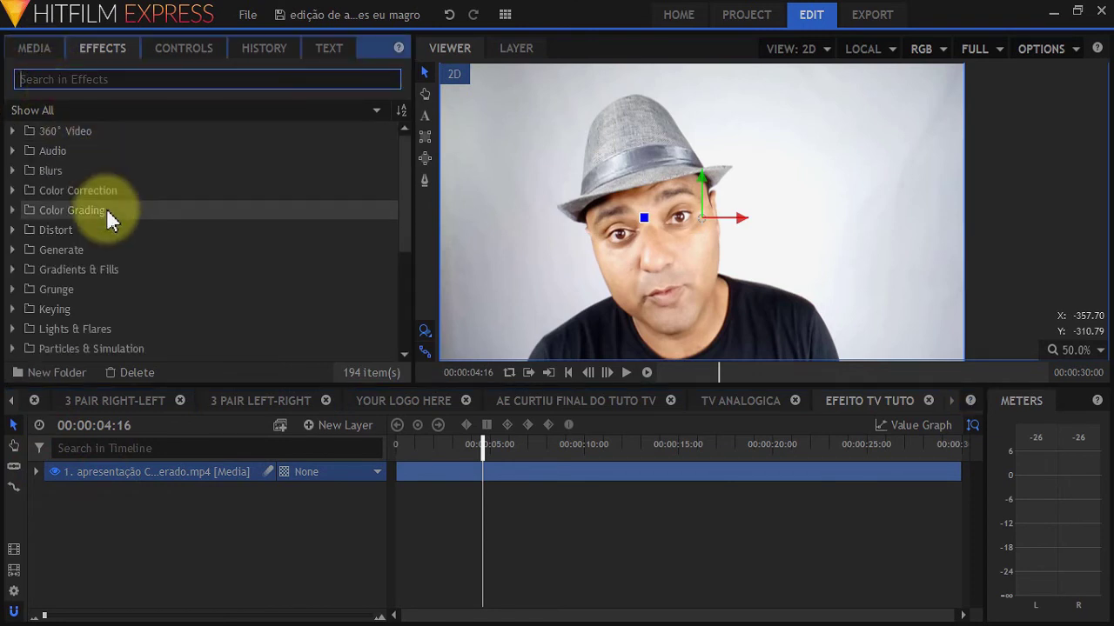
scroll(52, 330, down, 4)
click(17, 349)
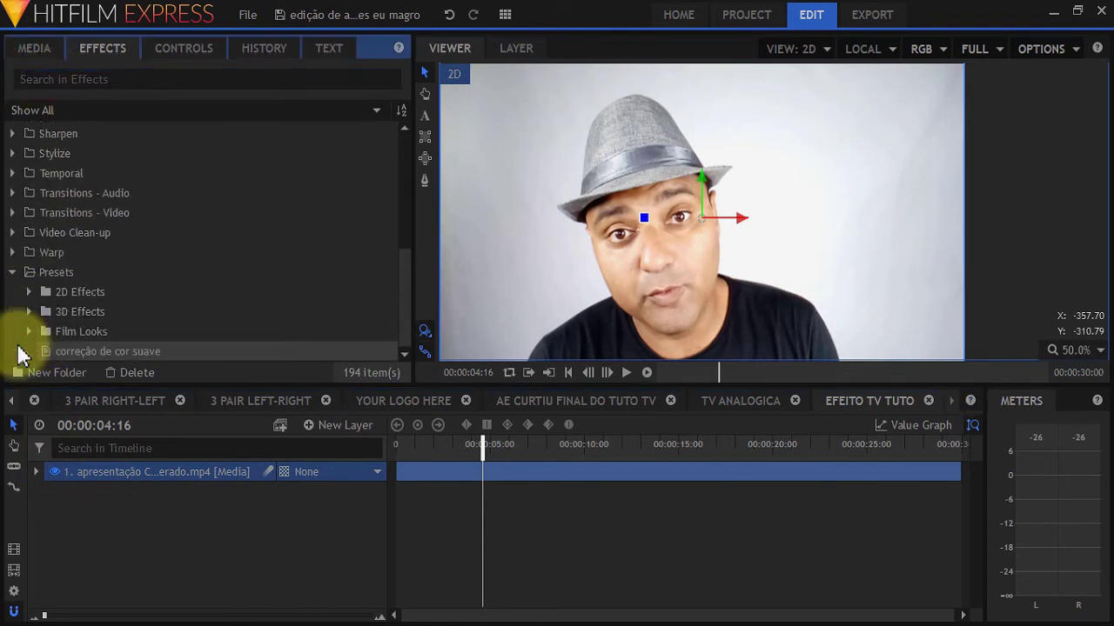
click(29, 293)
scroll(195, 304, down, 3)
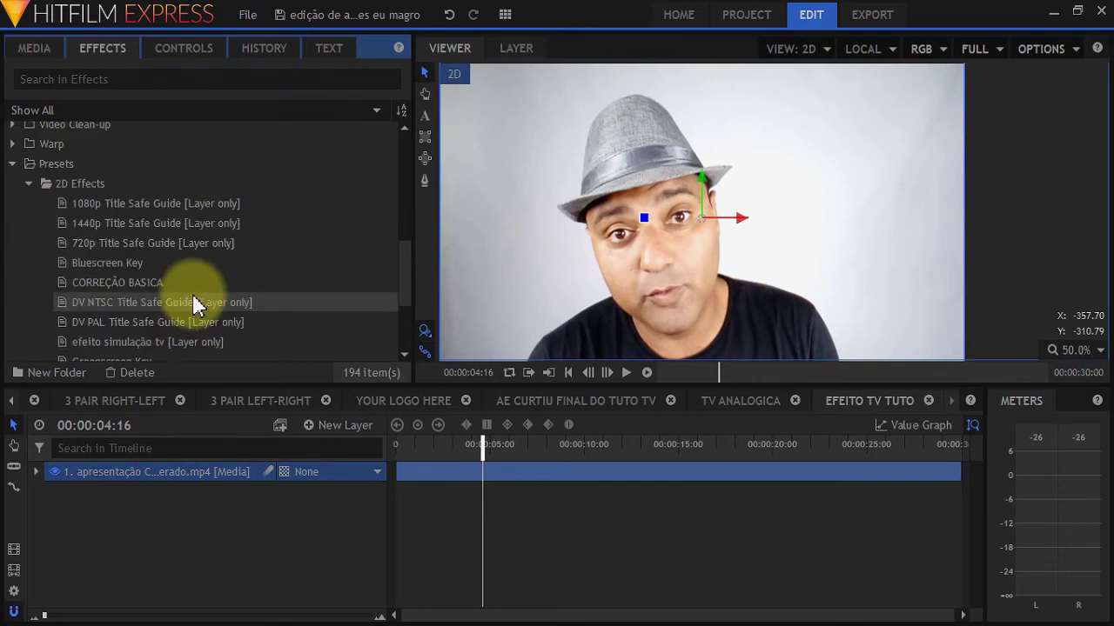
scroll(195, 305, down, 5)
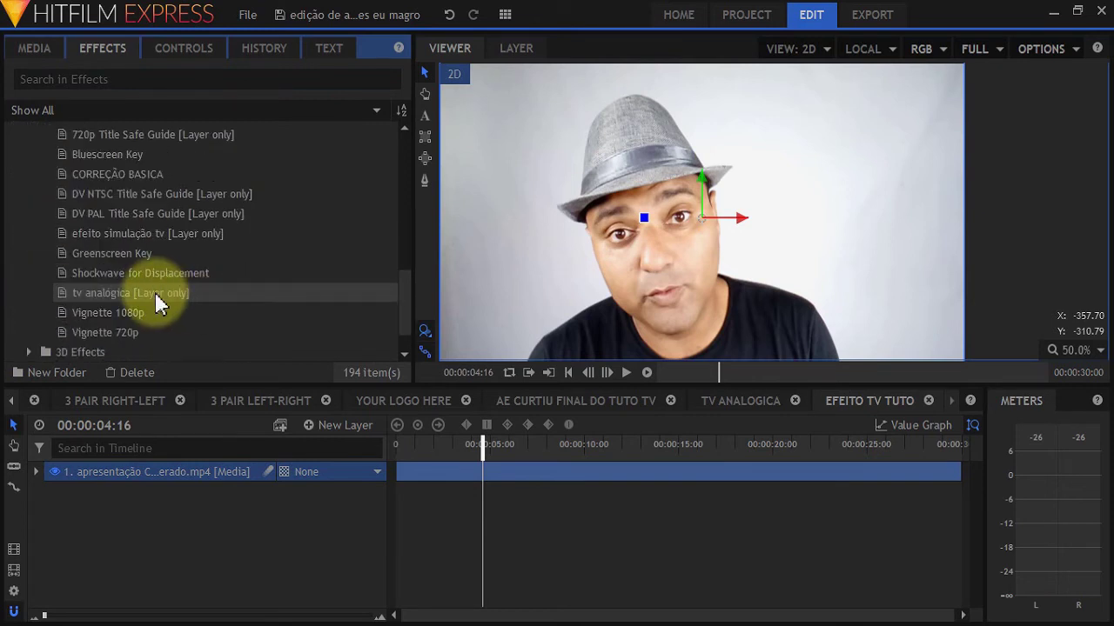
Step: Apply the "efeito simulação tv" preset to the apresentação clip layer in the timeline
click(130, 293)
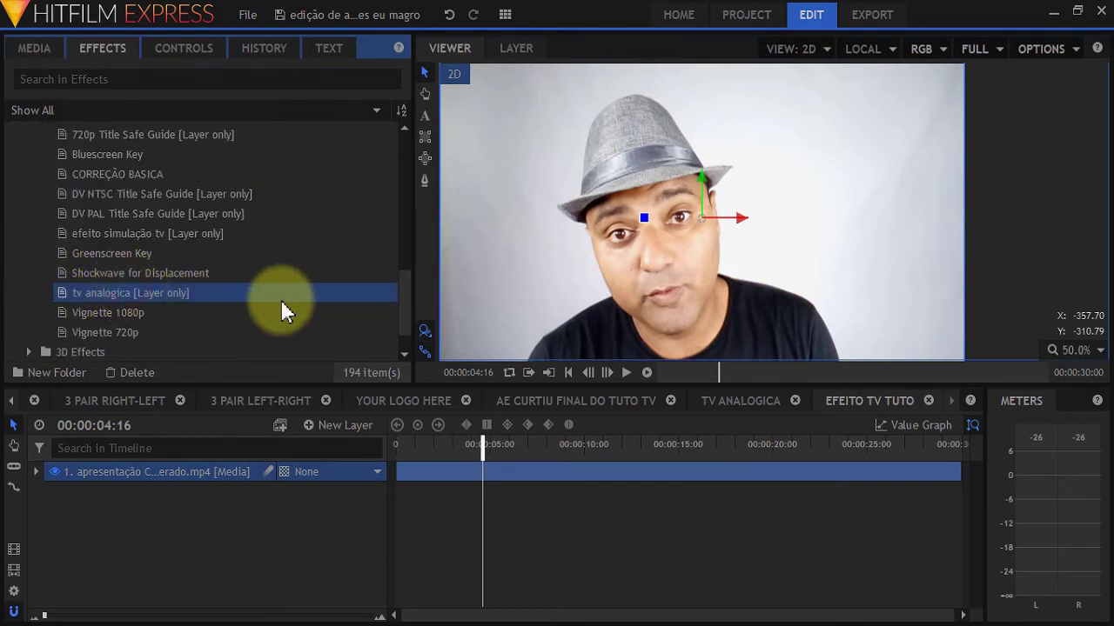
click(120, 236)
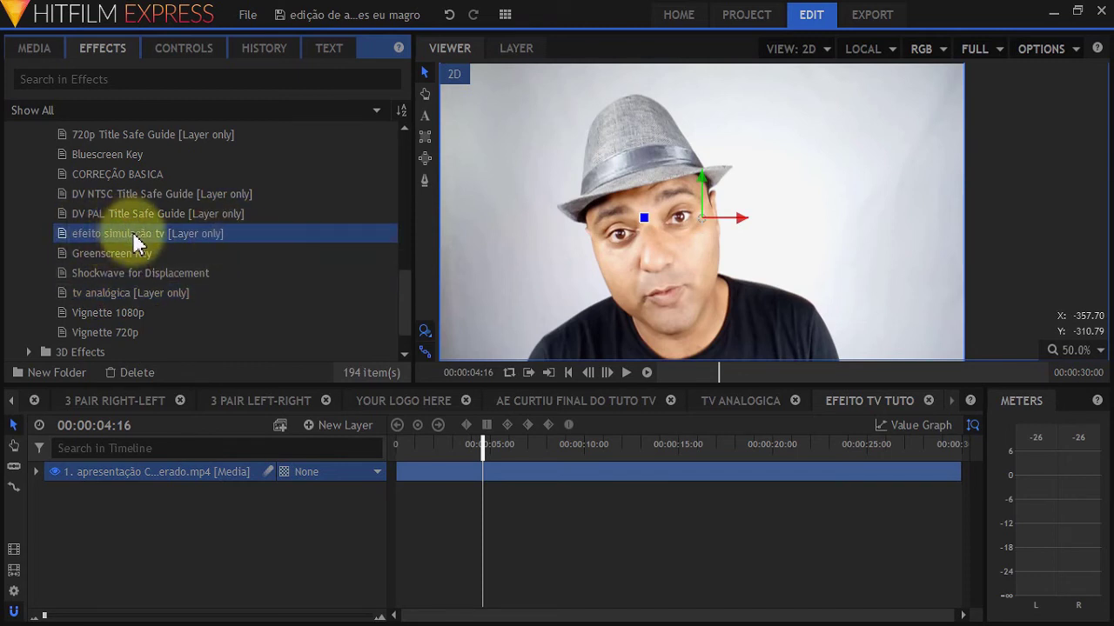
drag(135, 242, 118, 487)
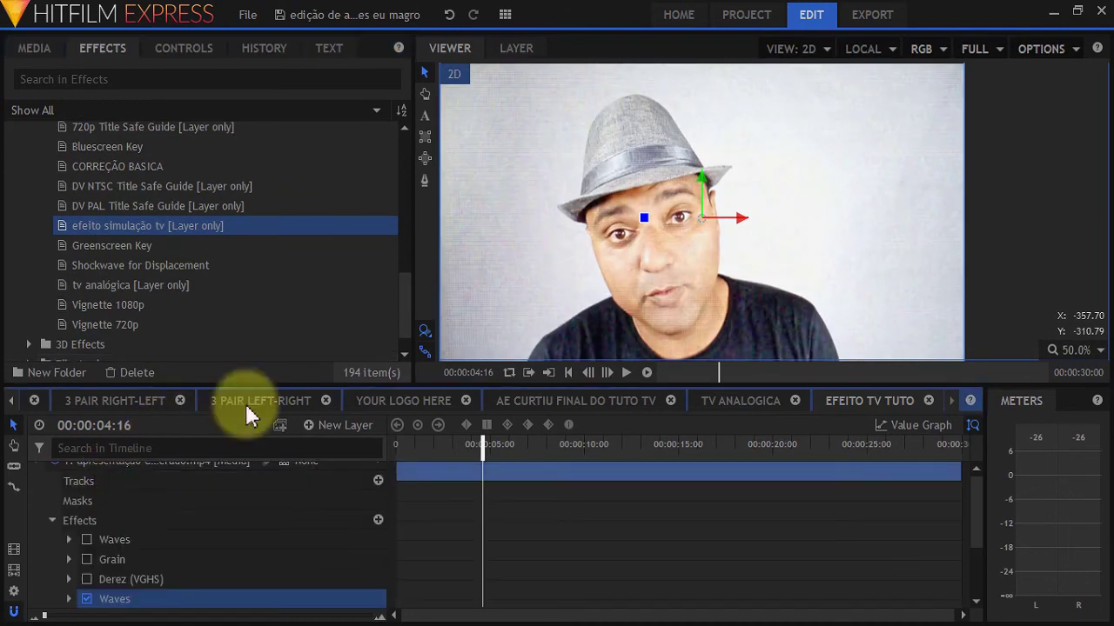
scroll(649, 277, up, 3)
scroll(648, 279, down, 3)
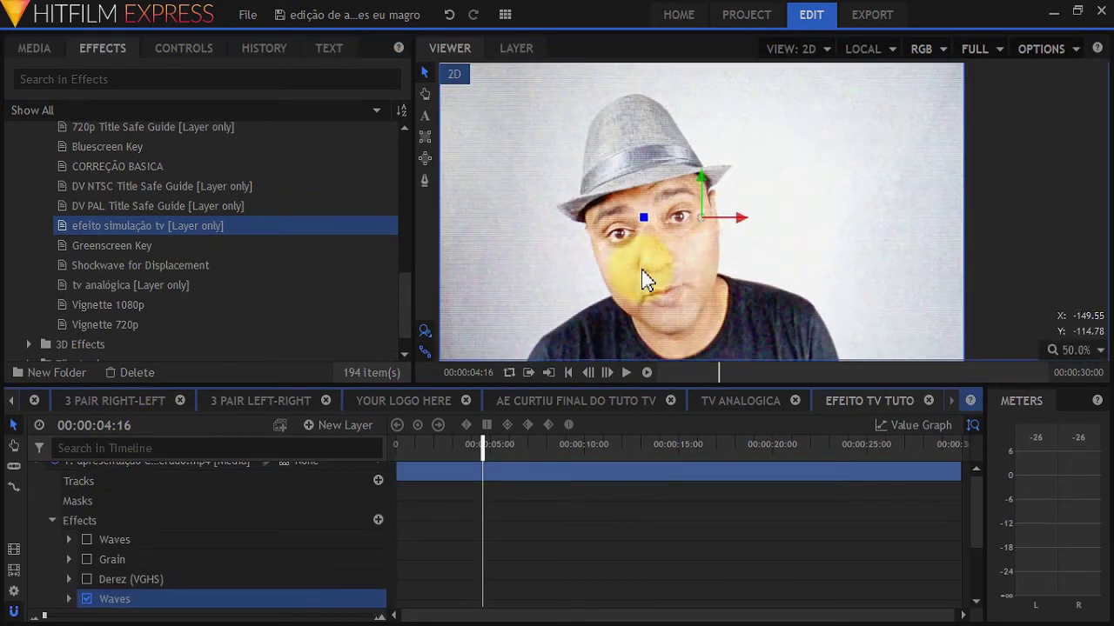